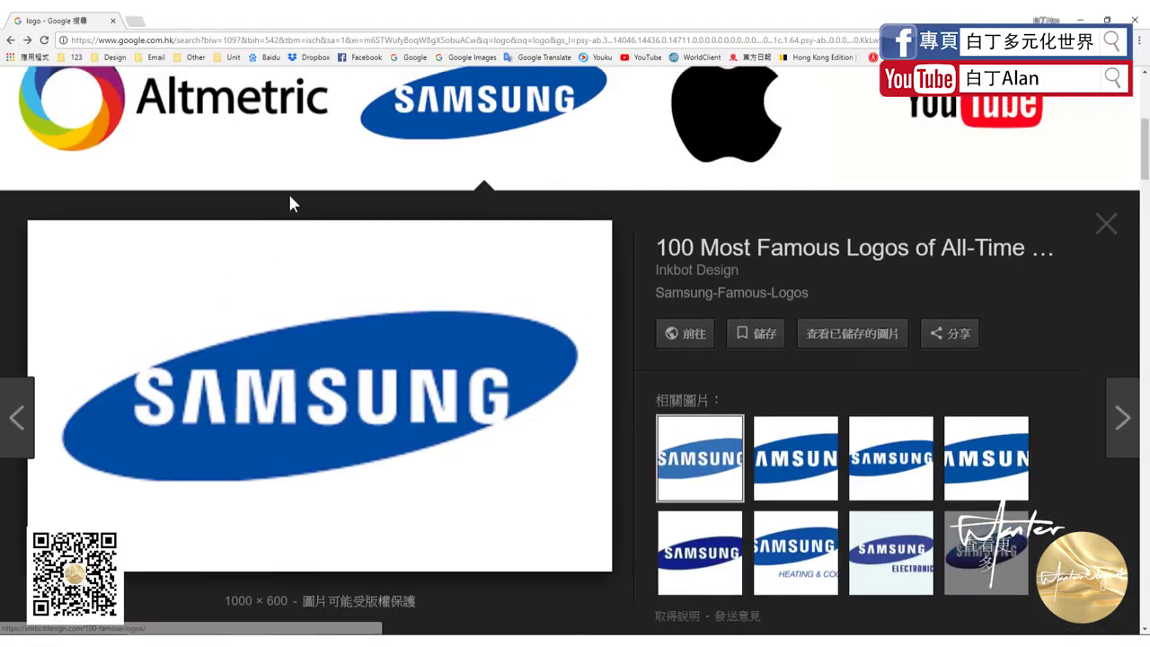
Scroll the Google Images 'logo' results back up to the blue Samsung logo
{"action": "scroll", "coordinate": [287, 191], "scroll_direction": "up", "scroll_amount": 5}
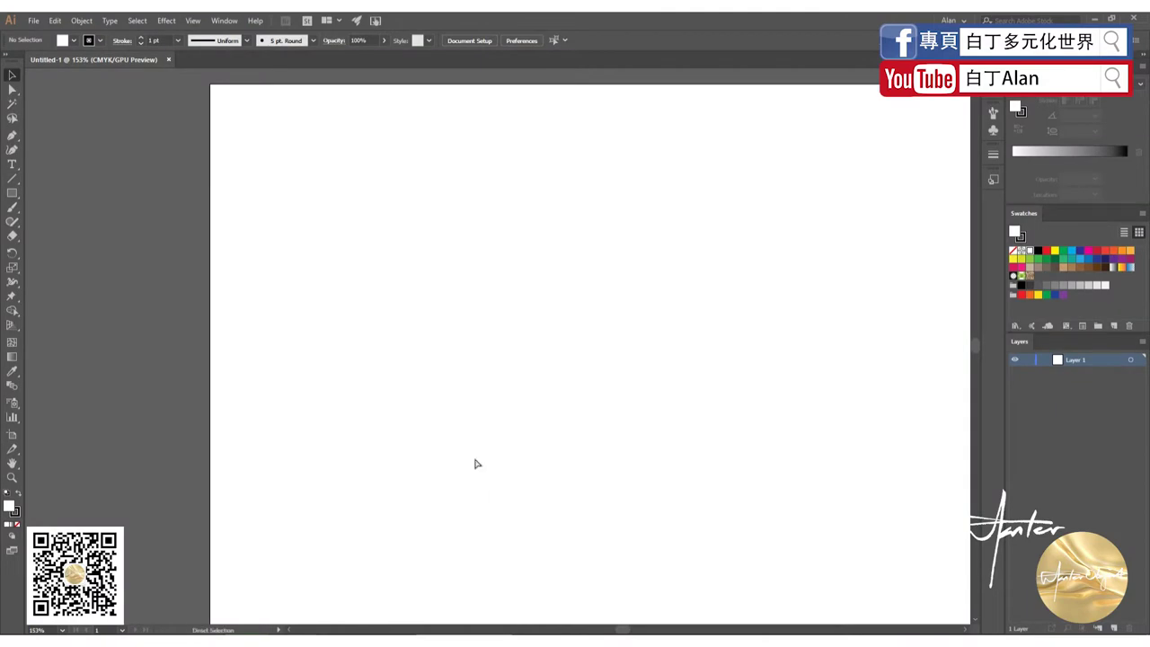
Paste the Samsung screenshot into Illustrator and shrink it onto the artboard
{"action": "key", "text": "ctrl+v"}
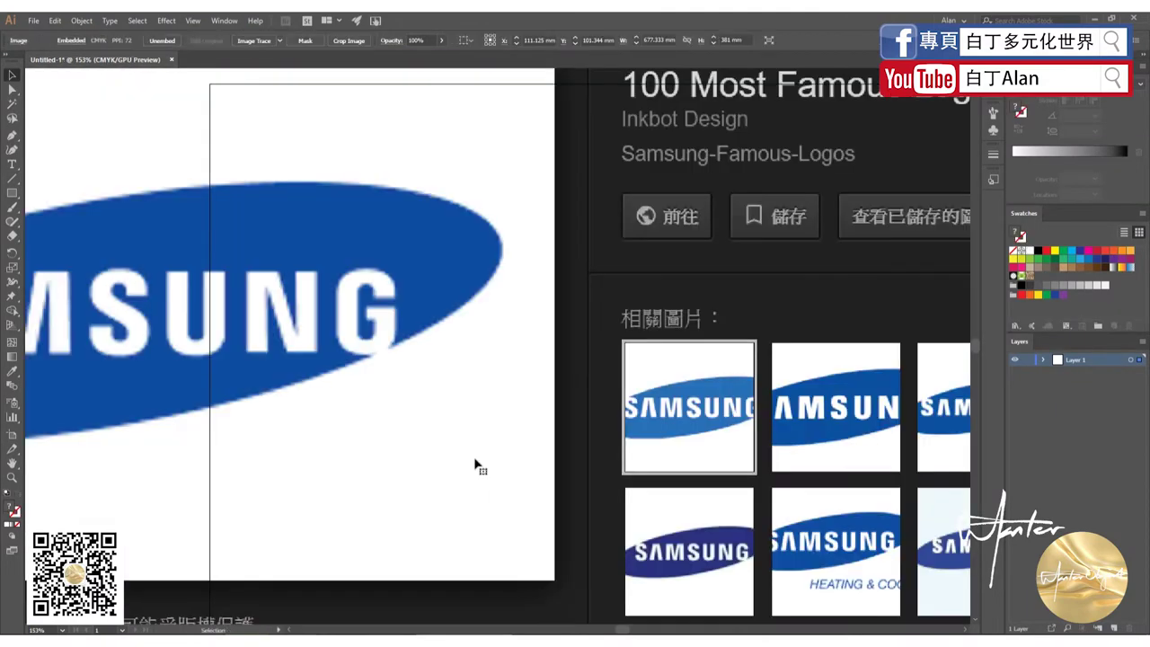
{"action": "key", "text": "ctrl+0"}
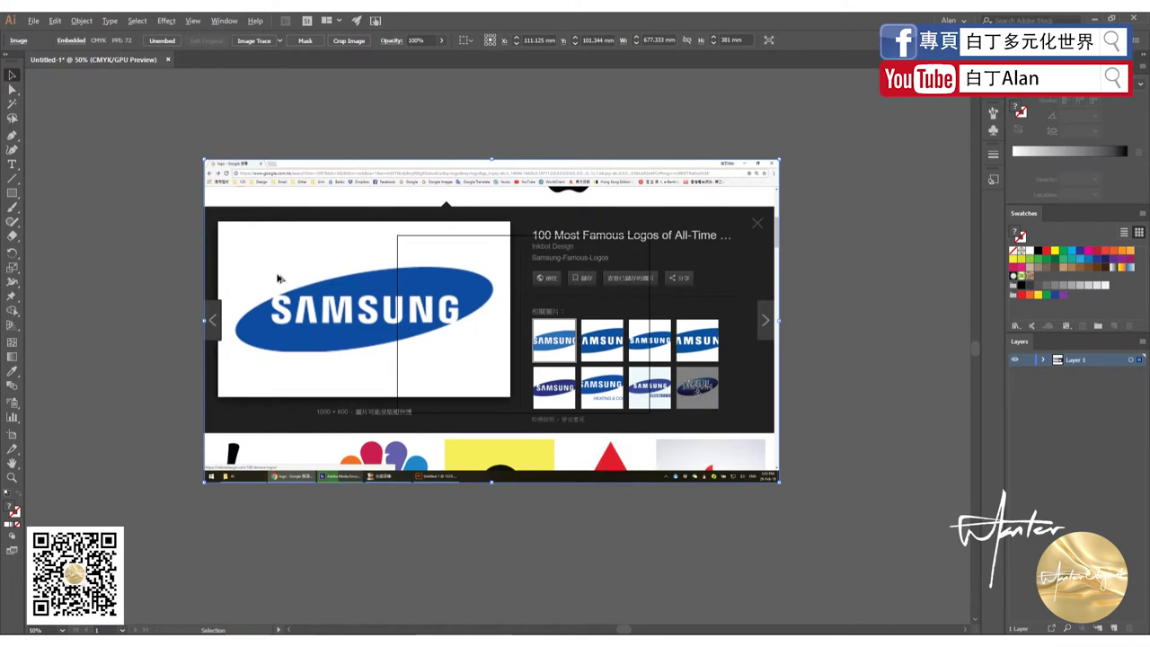
{"action": "key", "text": "ctrl+1"}
{"action": "key", "text": "ctrl+minus"}
{"action": "key", "text": "ctrl+minus"}
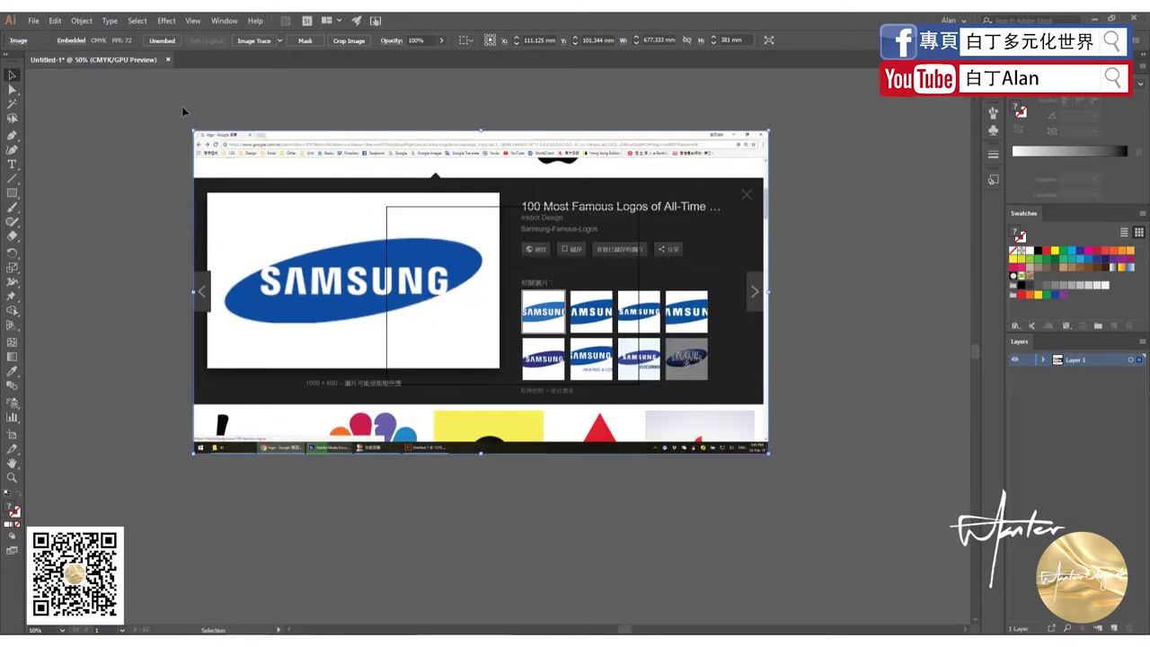
{"action": "mouse_move", "coordinate": [193, 131]}
{"action": "left_mouse_down"}
{"action": "mouse_move", "coordinate": [458, 253]}
{"action": "mouse_move", "coordinate": [560, 329]}
{"action": "left_mouse_up"}
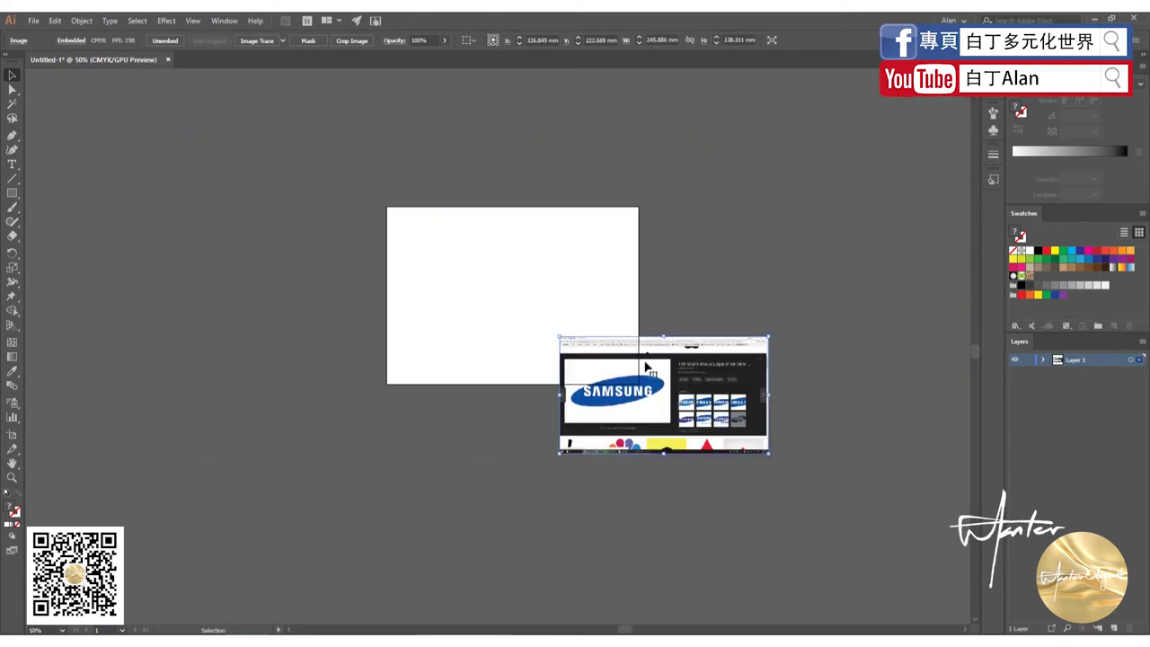
{"action": "left_click_drag", "start_coordinate": [630, 382], "coordinate": [499, 294]}
{"action": "scroll", "coordinate": [499, 294], "scroll_direction": "up", "scroll_amount": 3, "text": "alt"}
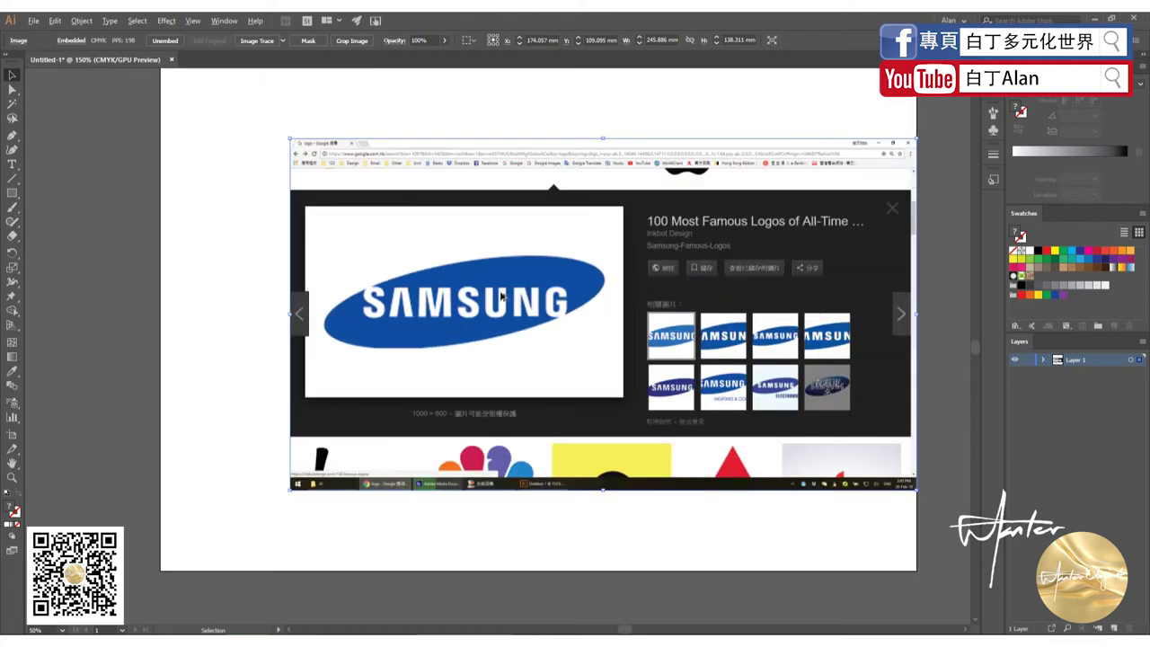
Clip the screenshot to a rectangle around the blue Samsung logo and move it left
{"action": "left_click", "coordinate": [77, 224]}
{"action": "left_click", "coordinate": [12, 194]}
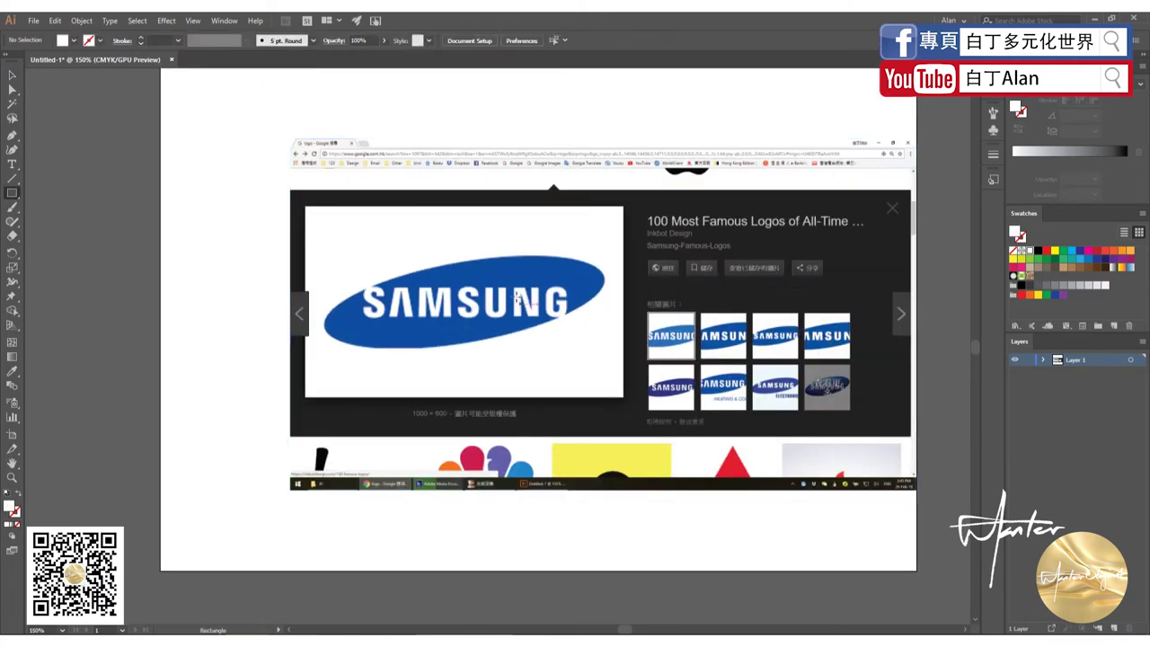
{"action": "left_click_drag", "start_coordinate": [320, 223], "coordinate": [609, 365]}
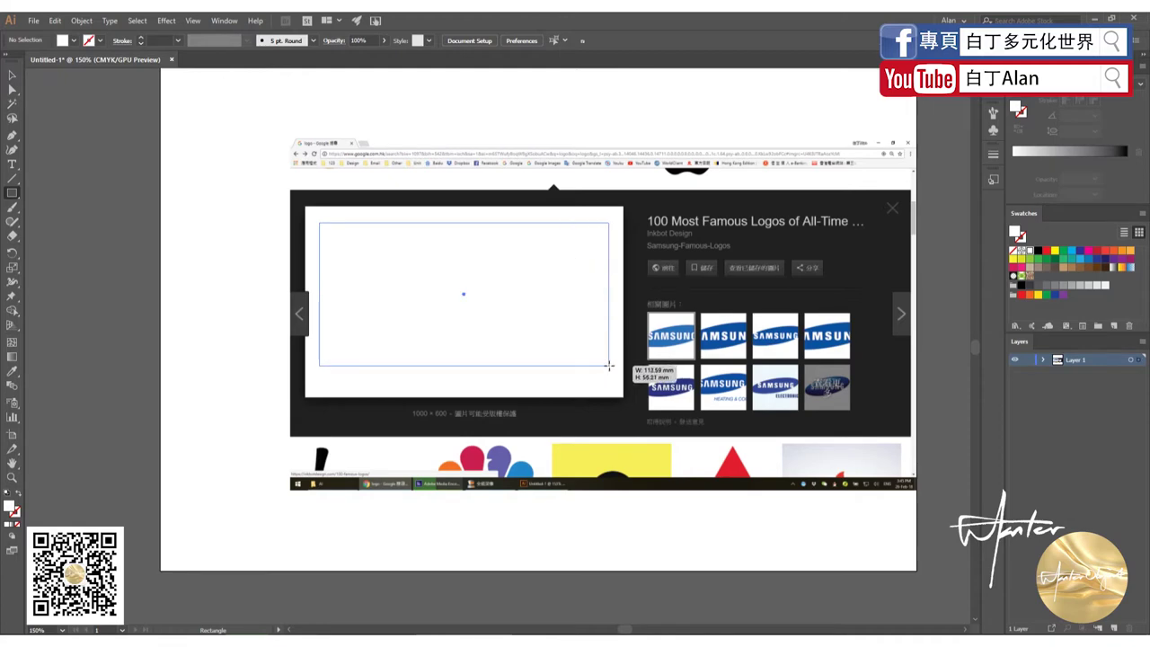
{"action": "left_click", "coordinate": [11, 75]}
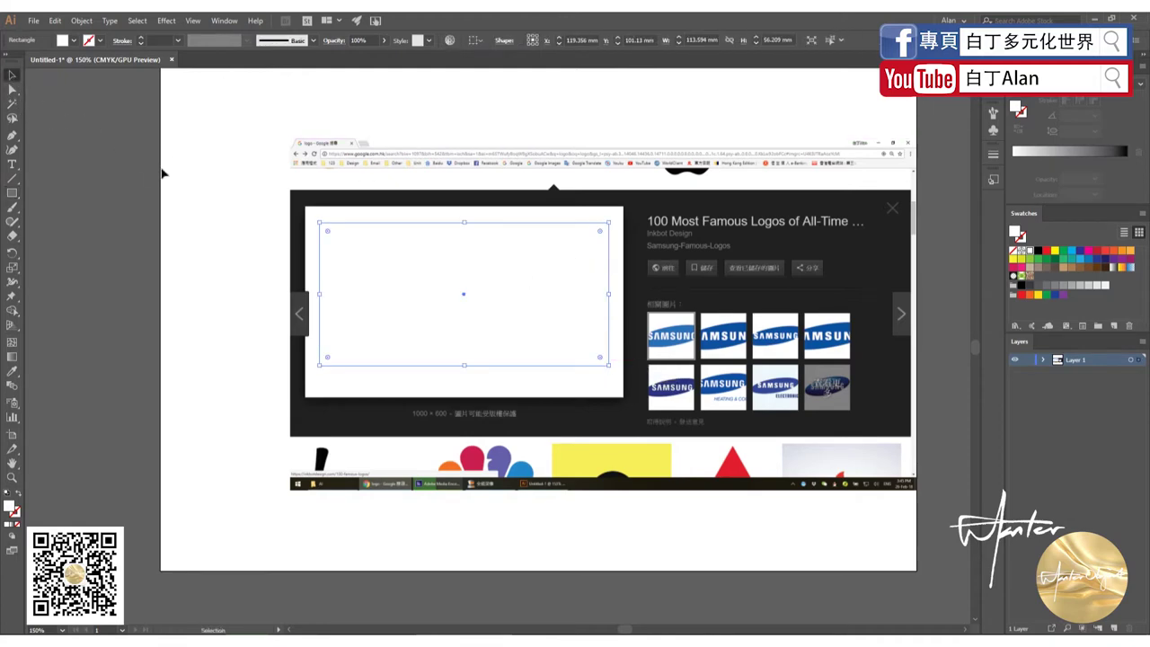
{"action": "key", "text": "ctrl+a"}
{"action": "right_click", "coordinate": [464, 309]}
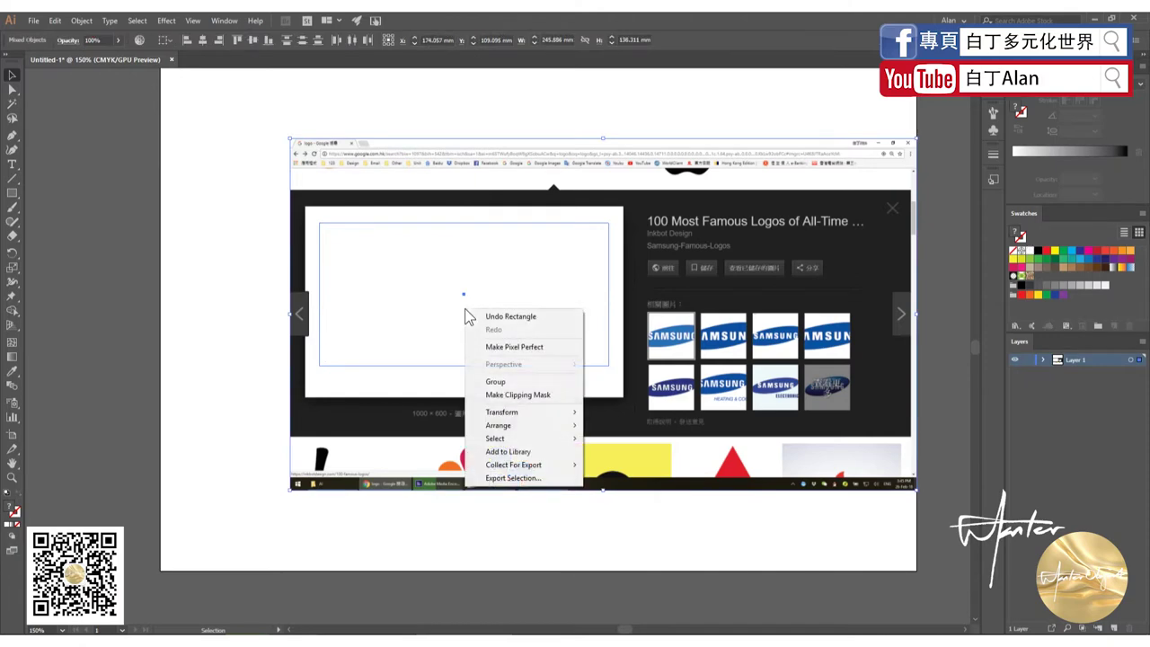
{"action": "left_click", "coordinate": [512, 395]}
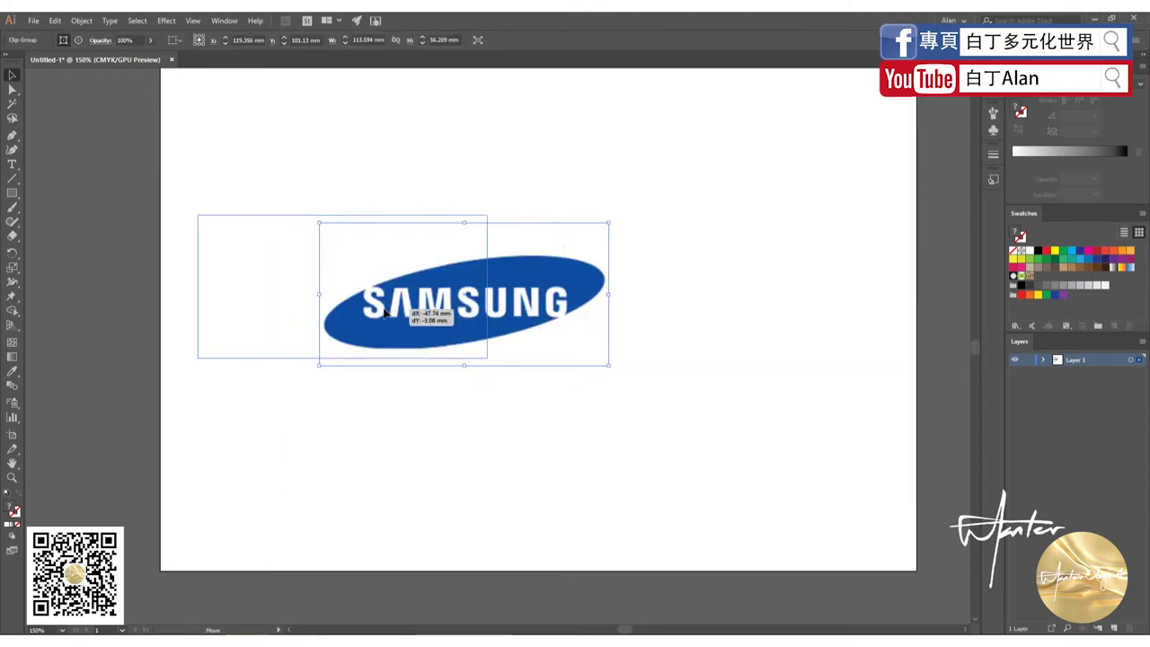
{"action": "left_click_drag", "start_coordinate": [506, 315], "coordinate": [384, 312]}
{"action": "left_click", "coordinate": [331, 185]}
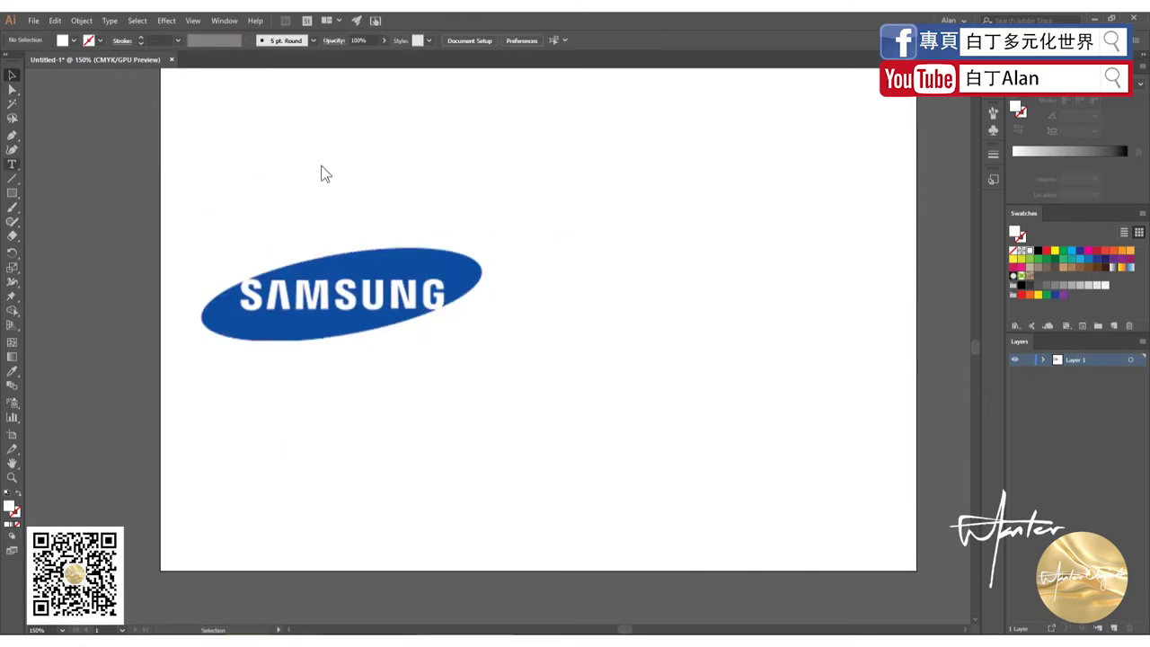
Add a text object reading SAMSUNG above the logo
{"action": "key", "text": "t"}
{"action": "left_click", "coordinate": [265, 163]}
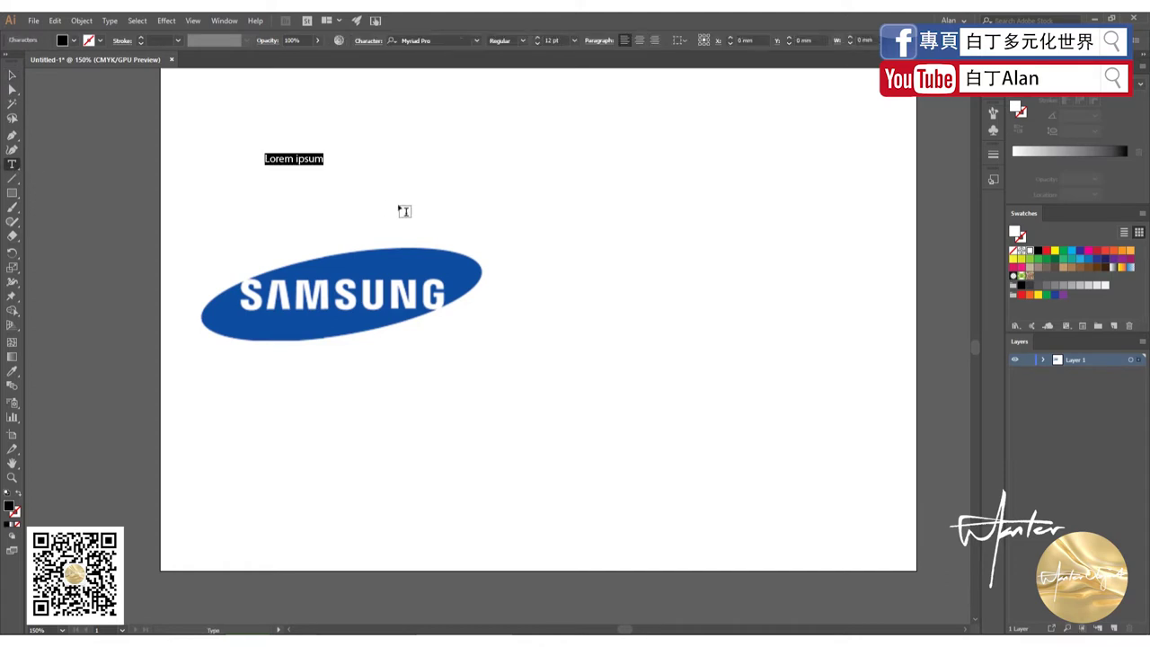
{"action": "type", "text": "S"}
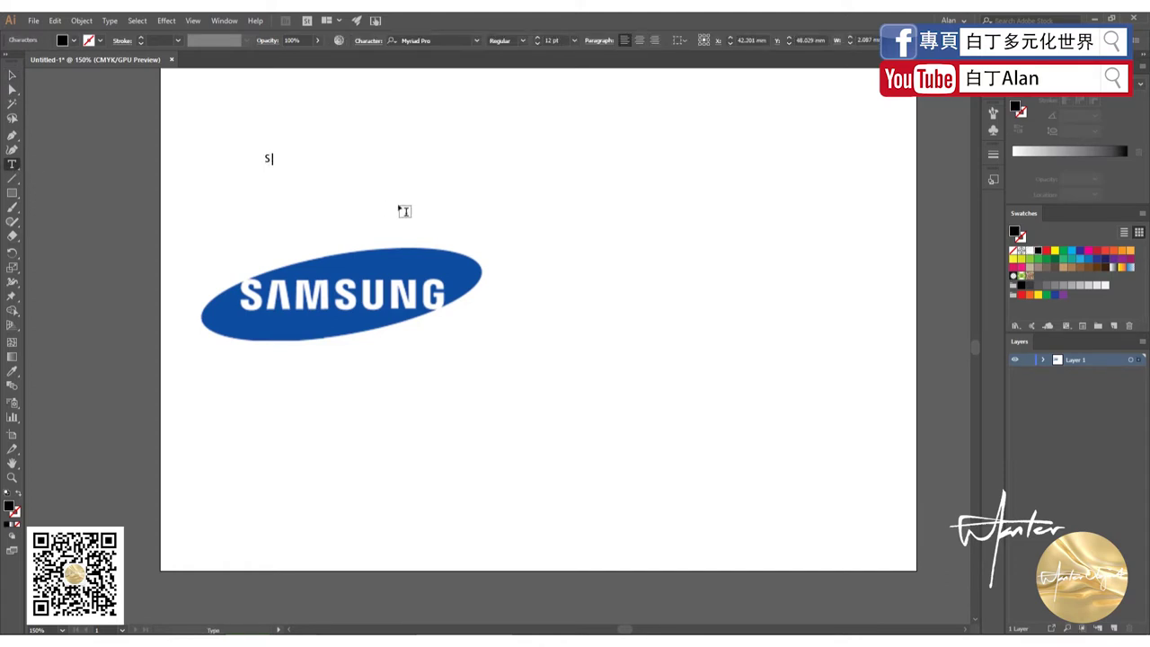
{"action": "type", "text": "AMS"}
{"action": "type", "text": "UNG"}
{"action": "scroll", "coordinate": [269, 135], "scroll_direction": "up", "scroll_amount": 2}
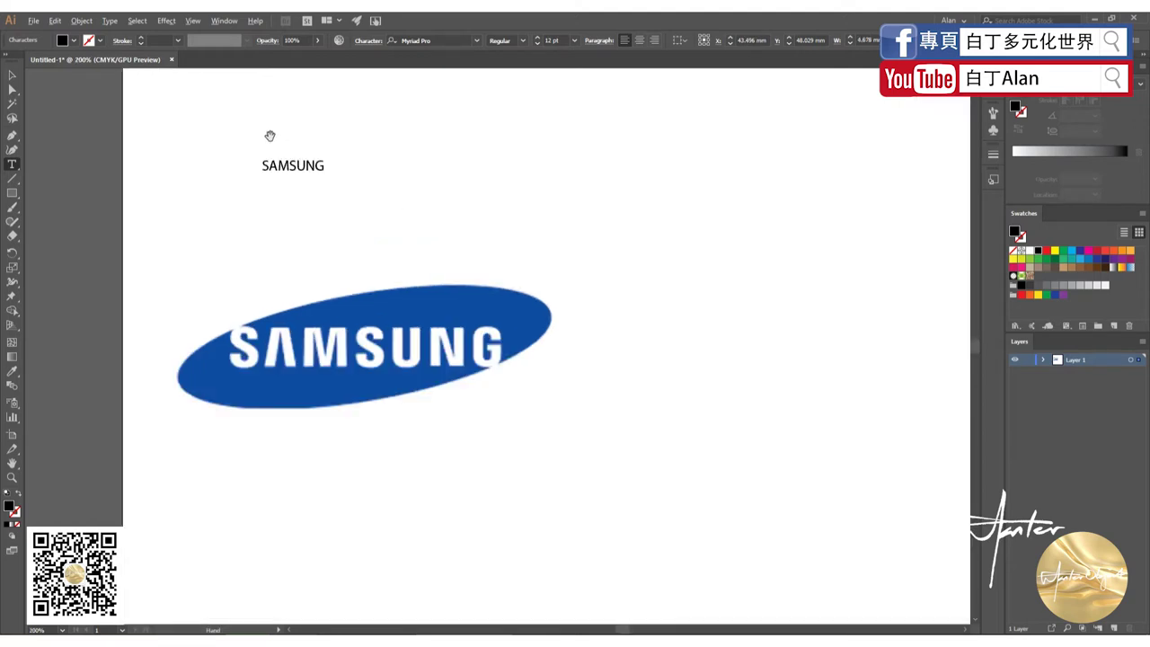
{"action": "left_click", "coordinate": [11, 75]}
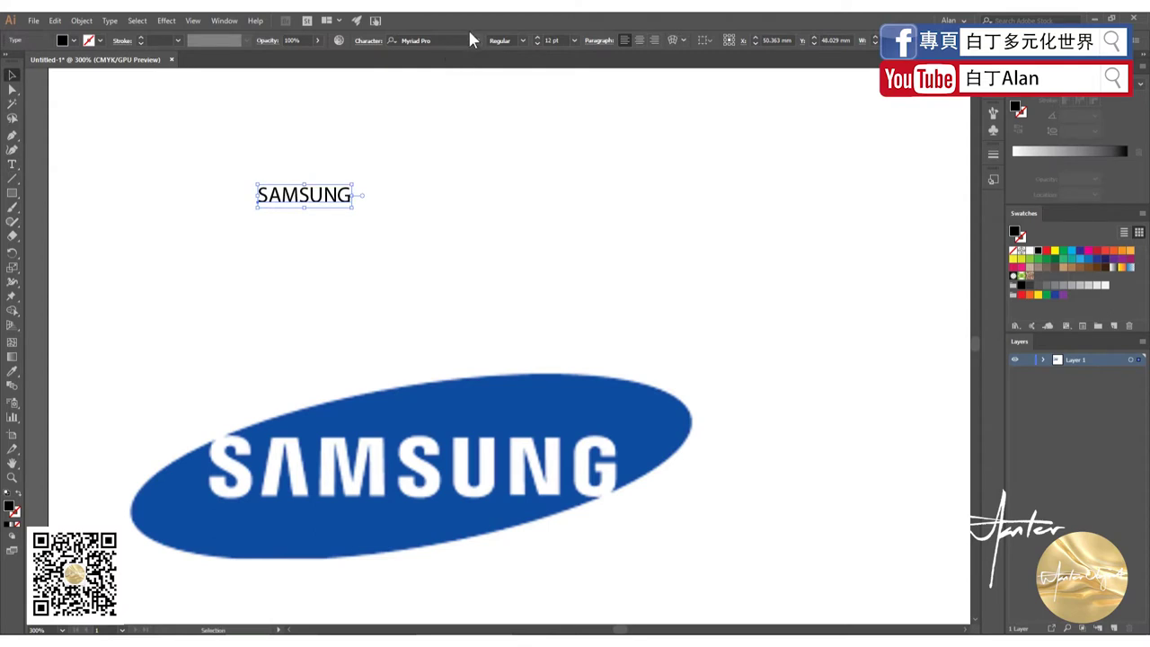
Set the SAMSUNG text to Arial Bold and enlarge it over the logo
{"action": "left_click", "coordinate": [477, 41]}
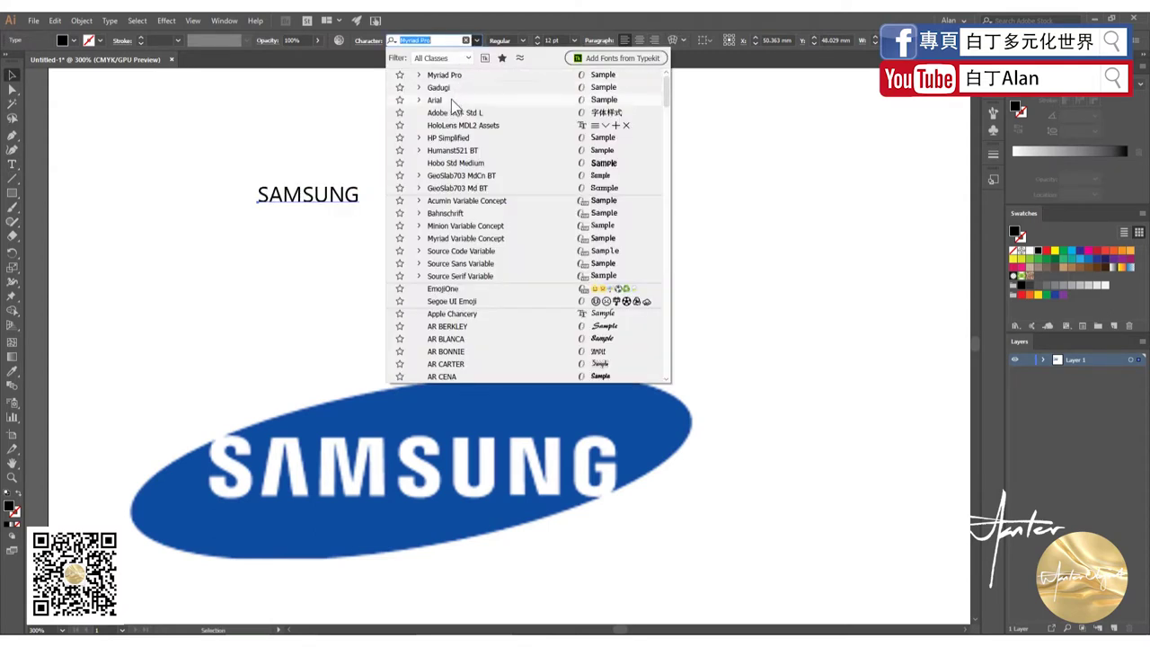
{"action": "left_click", "coordinate": [449, 100]}
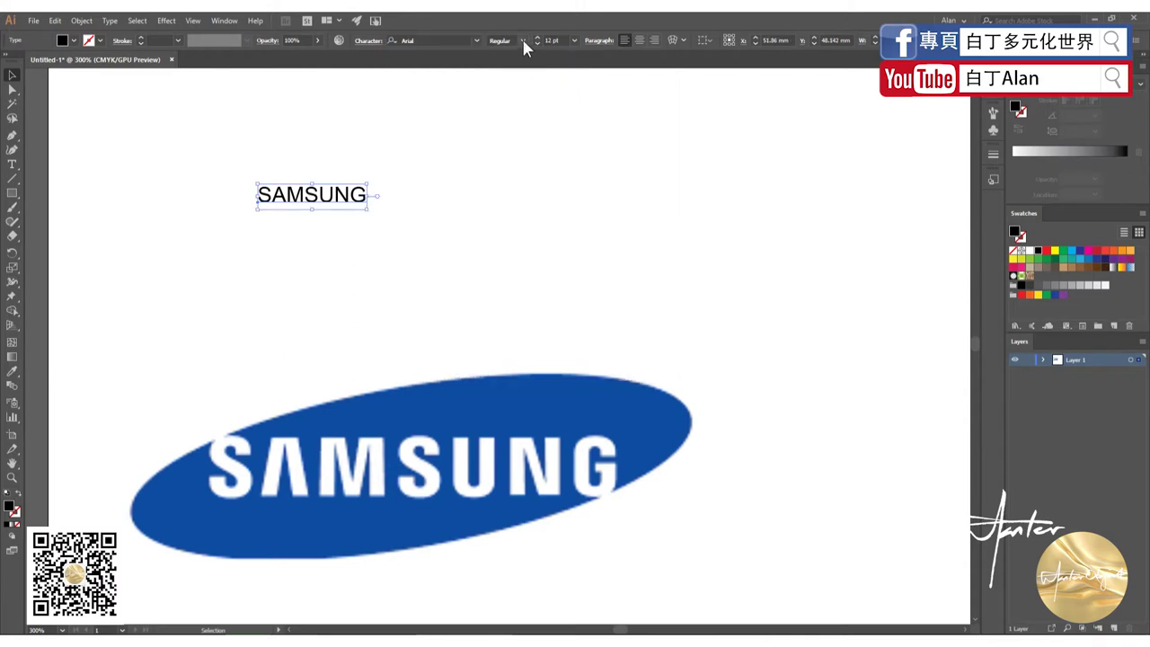
{"action": "left_click", "coordinate": [523, 41]}
{"action": "left_click", "coordinate": [516, 83]}
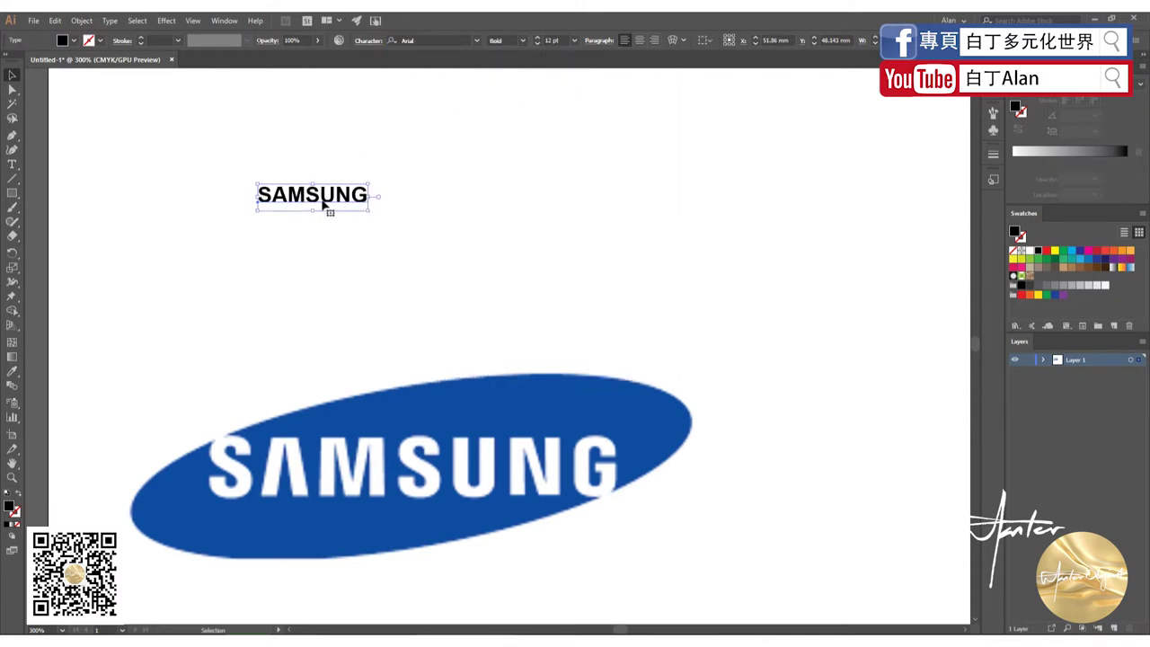
{"action": "mouse_move", "coordinate": [324, 202]}
{"action": "left_mouse_down"}
{"action": "mouse_move", "coordinate": [283, 493]}
{"action": "mouse_move", "coordinate": [578, 405]}
{"action": "mouse_move", "coordinate": [627, 404]}
{"action": "left_mouse_up"}
{"action": "left_click_drag", "start_coordinate": [583, 454], "coordinate": [585, 382]}
Change the text to Bahnschrift, enlarge it further and move it above the logo
{"action": "left_click", "coordinate": [431, 40]}
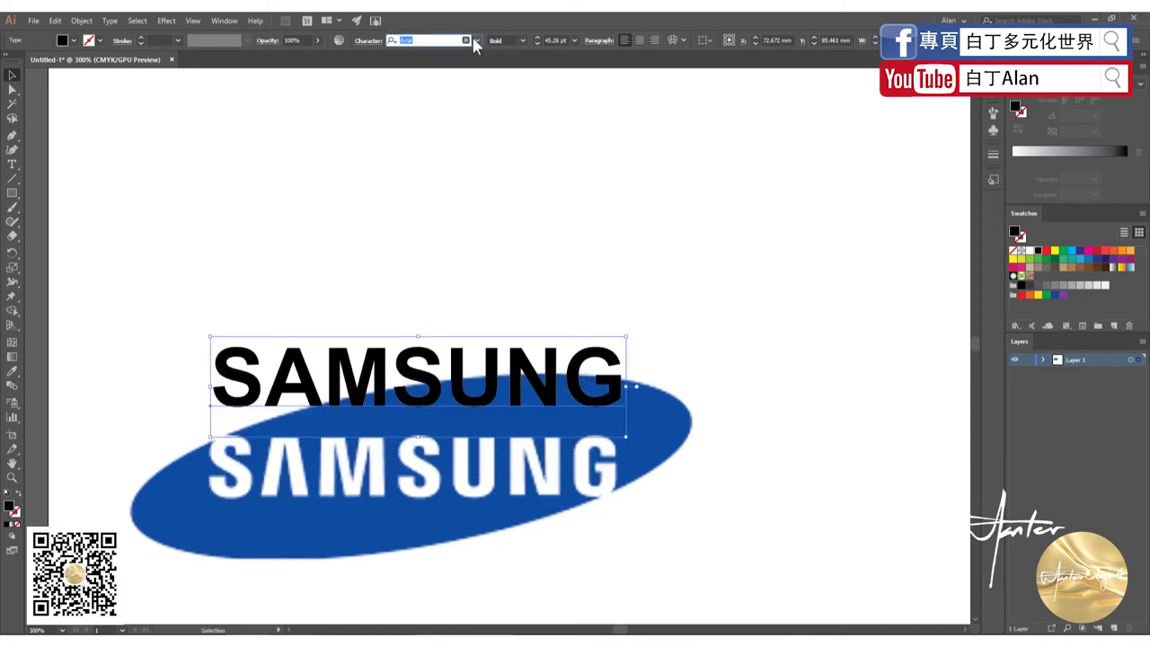
{"action": "left_click", "coordinate": [475, 40]}
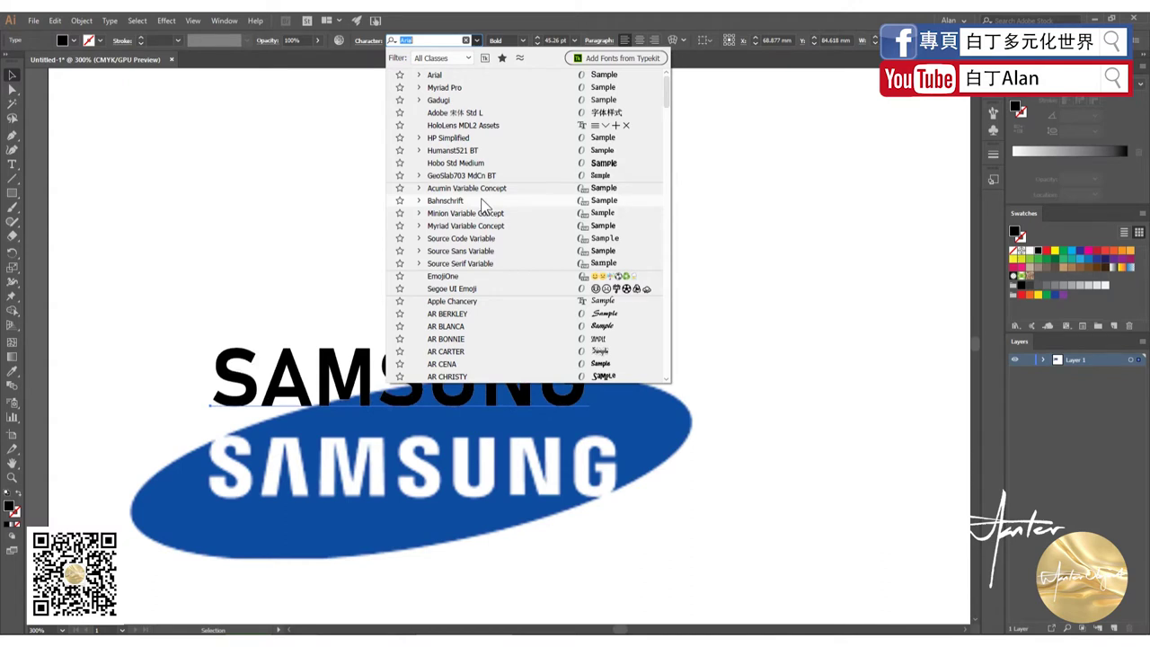
{"action": "left_click", "coordinate": [483, 202]}
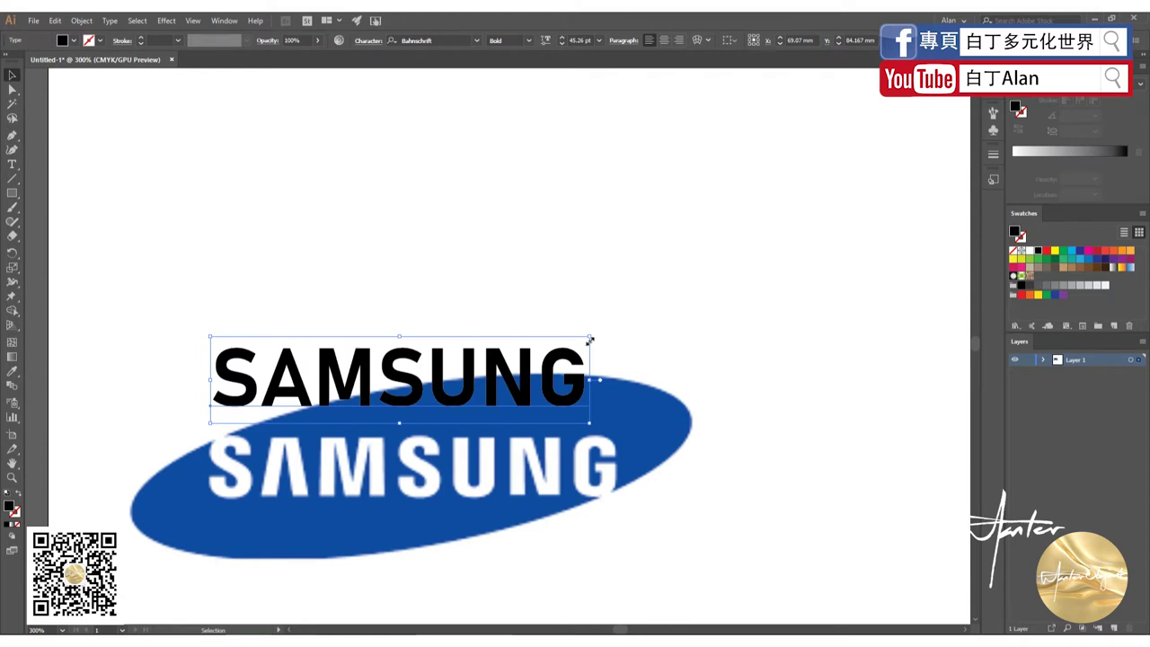
{"action": "left_click_drag", "start_coordinate": [590, 340], "coordinate": [629, 317]}
{"action": "left_click", "coordinate": [536, 213]}
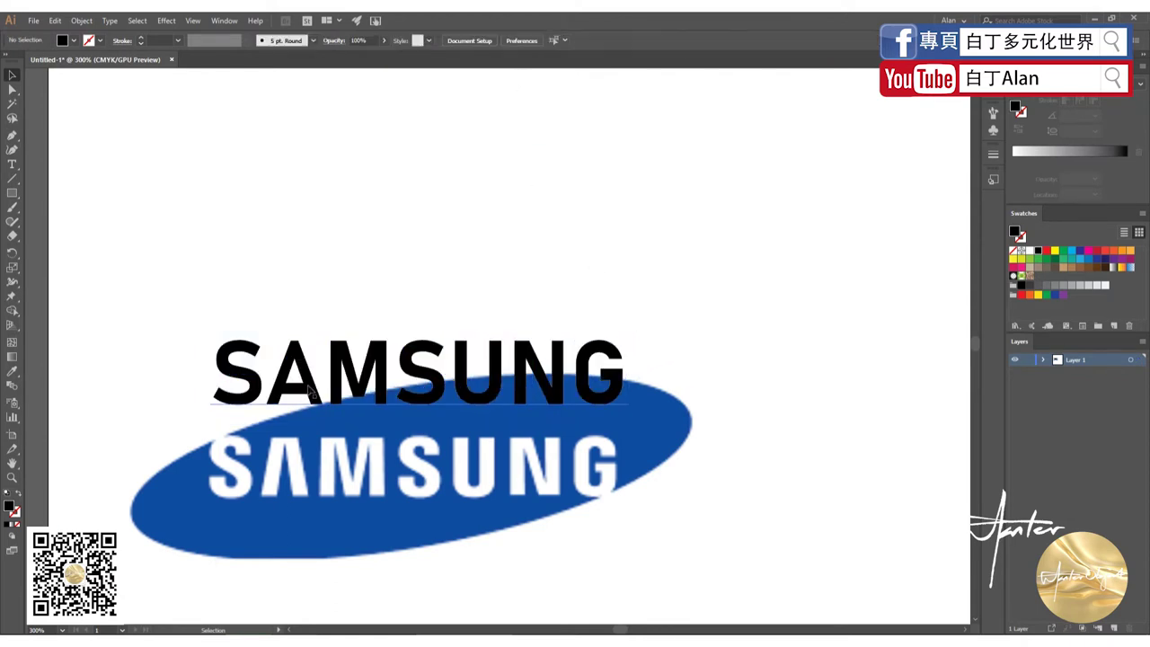
{"action": "mouse_move", "coordinate": [308, 402]}
{"action": "left_mouse_down"}
{"action": "mouse_move", "coordinate": [302, 456]}
{"action": "mouse_move", "coordinate": [302, 309]}
{"action": "left_mouse_up"}
Draw an ellipse over the logo's blue oval, then tilt and enlarge it to match
{"action": "left_click", "coordinate": [12, 194]}
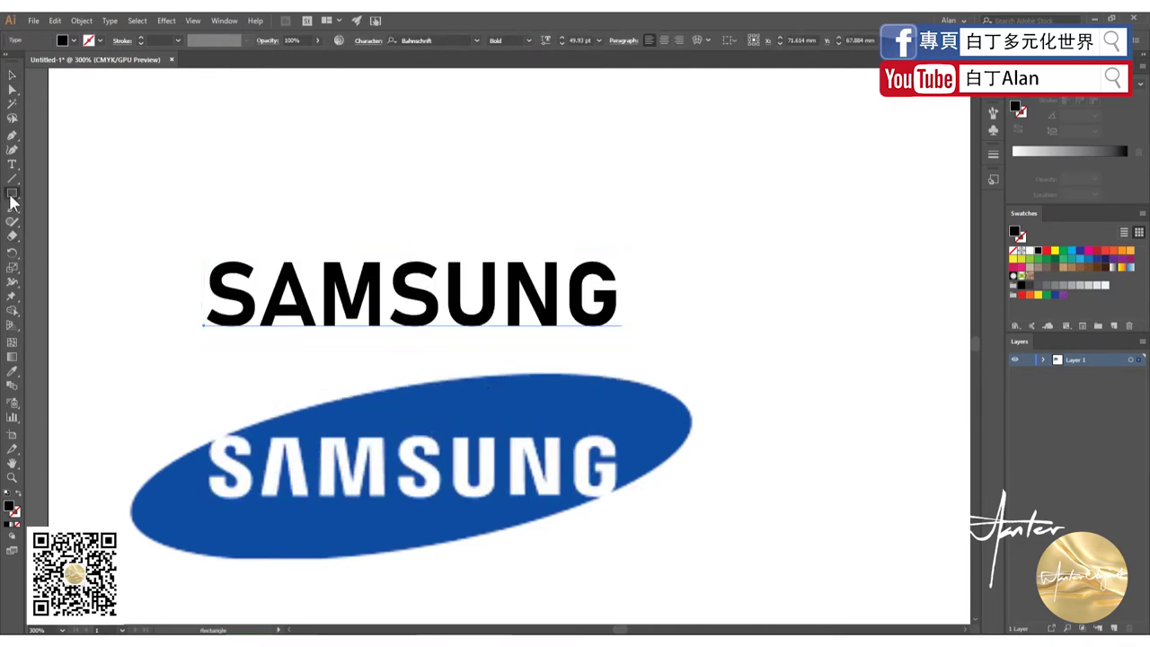
{"action": "left_click", "coordinate": [65, 221]}
{"action": "left_click_drag", "start_coordinate": [201, 390], "coordinate": [661, 513]}
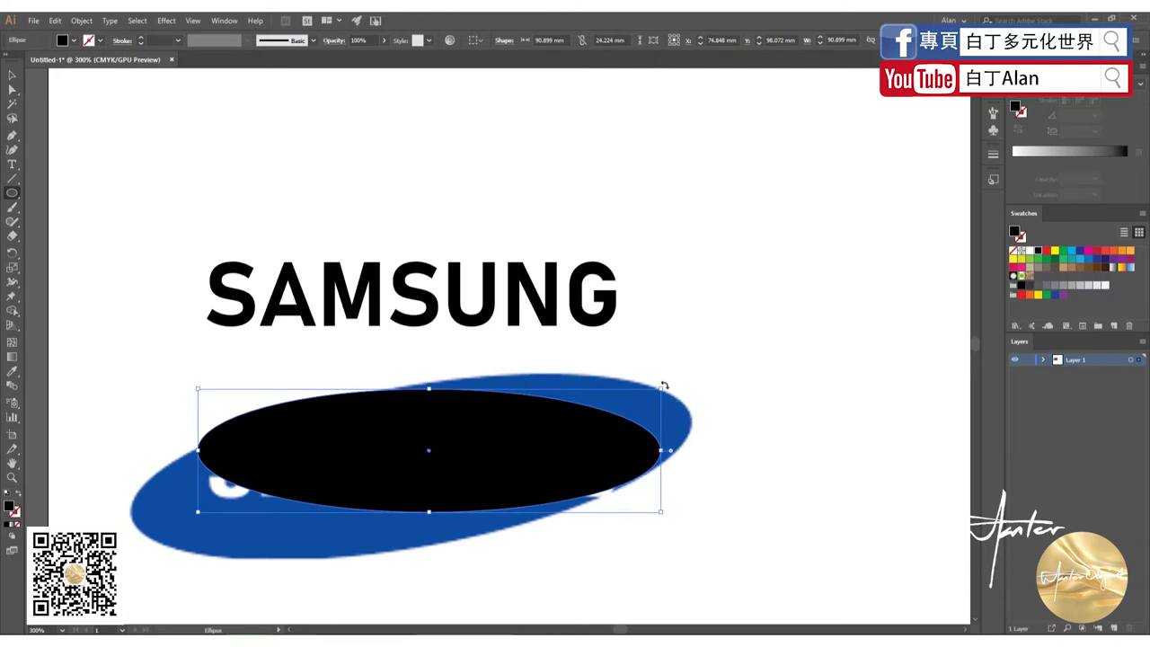
{"action": "mouse_move", "coordinate": [664, 384]}
{"action": "left_mouse_down"}
{"action": "mouse_move", "coordinate": [655, 334]}
{"action": "mouse_move", "coordinate": [622, 361]}
{"action": "left_mouse_up"}
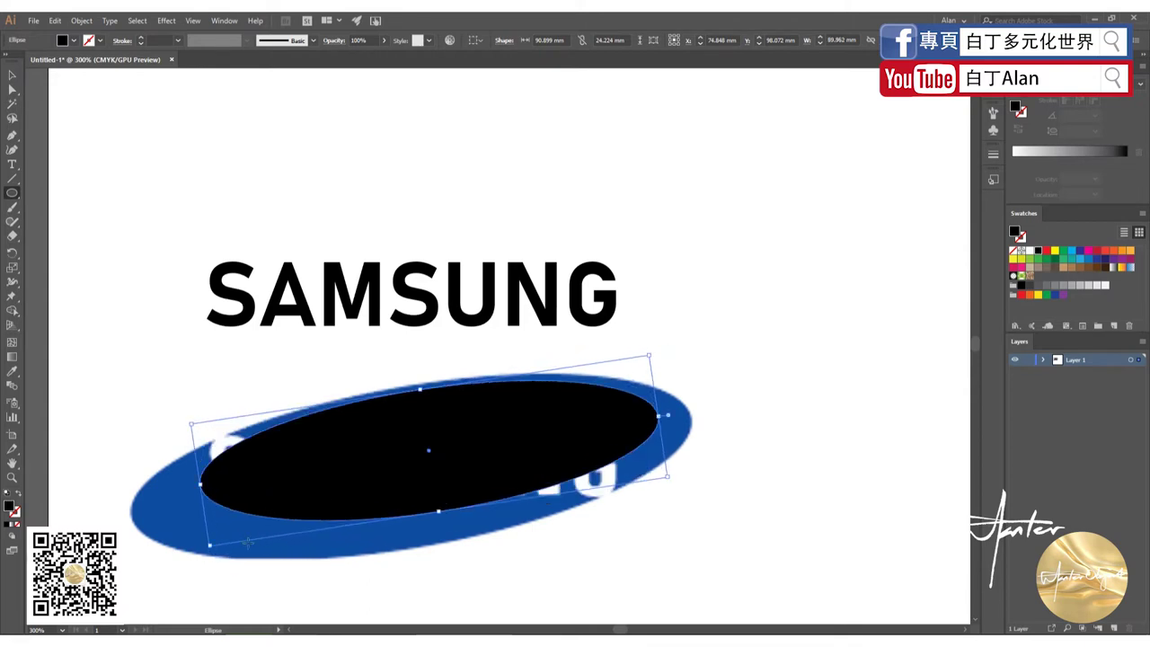
{"action": "left_click_drag", "start_coordinate": [210, 547], "coordinate": [147, 569]}
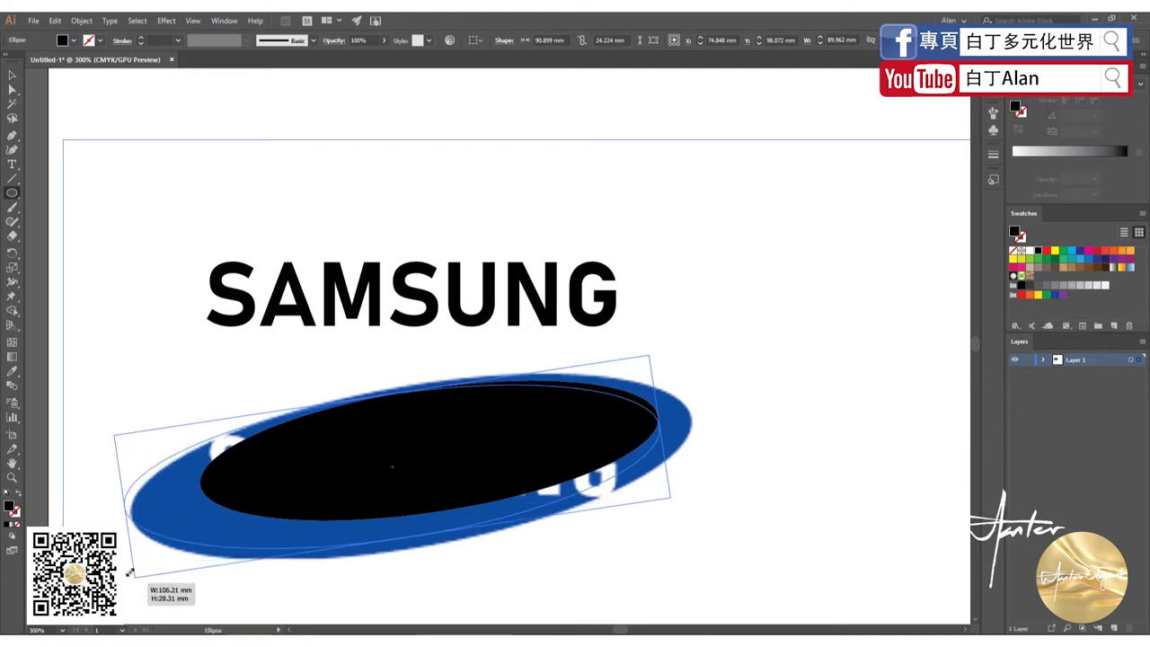
{"action": "left_click_drag", "start_coordinate": [146, 569], "coordinate": [135, 578]}
Refine the ellipse's size and ~9.5° tilt, delete the stray circle, and raise it
{"action": "left_click_drag", "start_coordinate": [670, 496], "coordinate": [709, 502]}
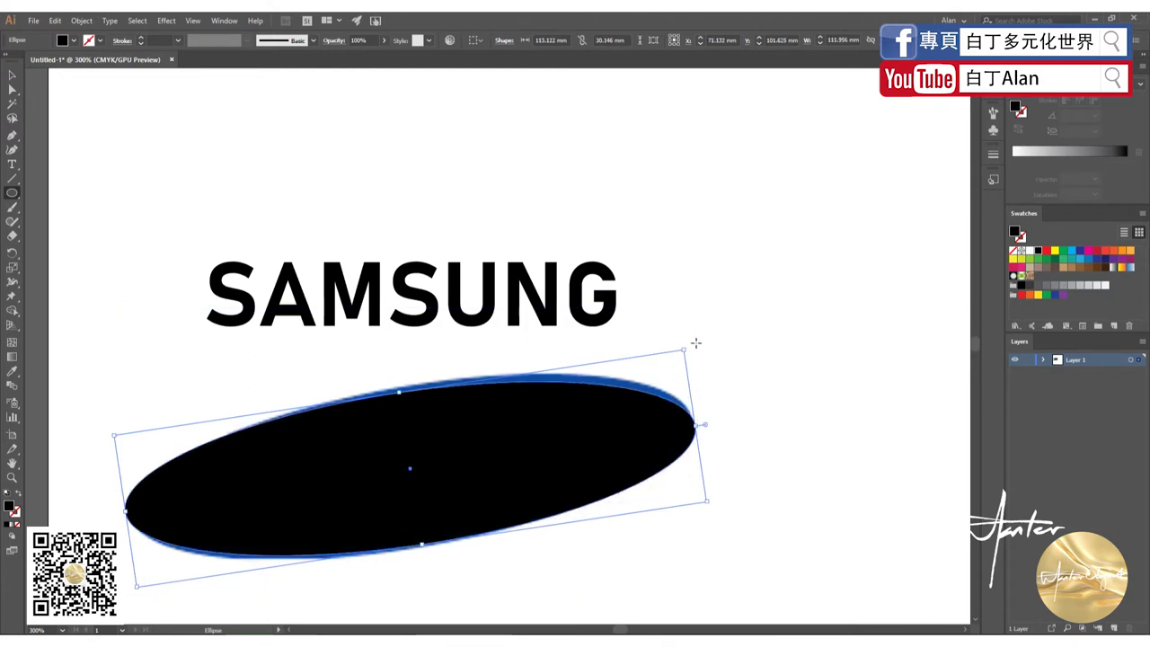
{"action": "left_click_drag", "start_coordinate": [685, 345], "coordinate": [680, 340]}
{"action": "left_click_drag", "start_coordinate": [612, 436], "coordinate": [602, 426]}
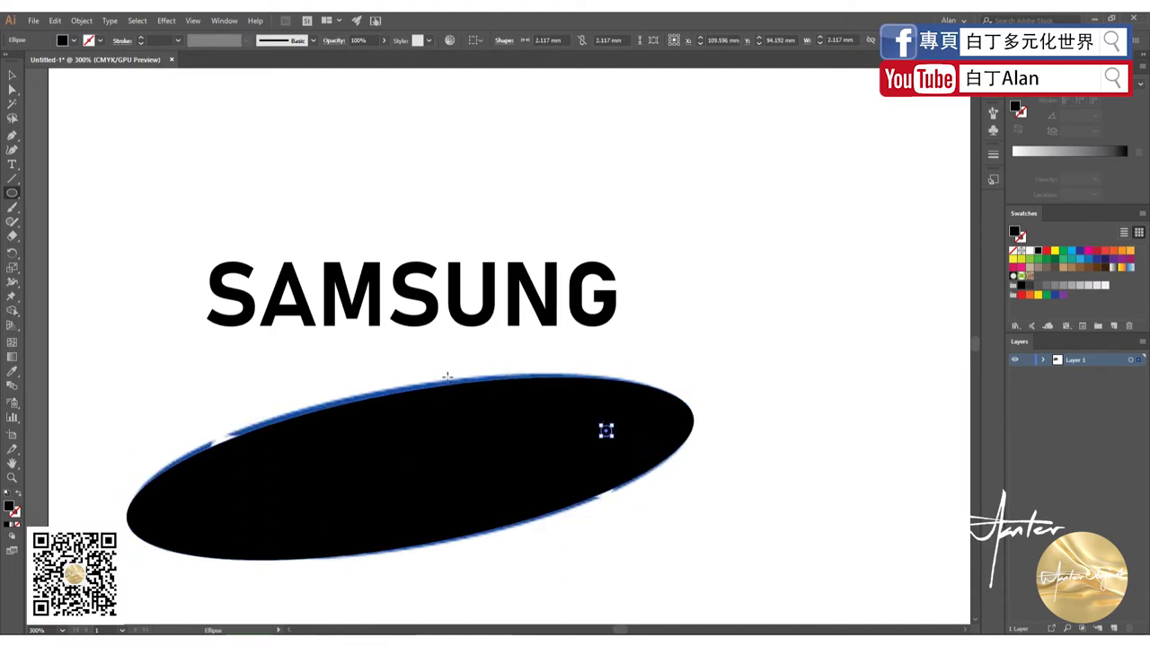
{"action": "key", "text": "Delete"}
{"action": "left_click", "coordinate": [12, 75]}
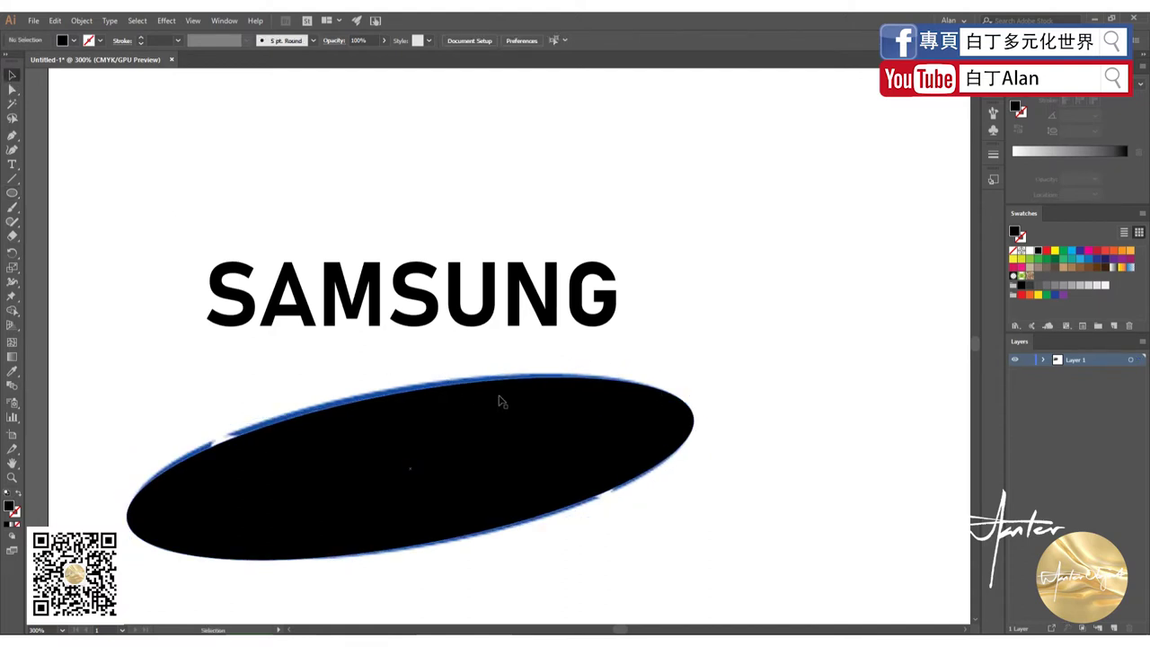
{"action": "mouse_move", "coordinate": [500, 400]}
{"action": "left_mouse_down"}
{"action": "mouse_move", "coordinate": [527, 429]}
{"action": "mouse_move", "coordinate": [527, 261]}
{"action": "left_mouse_up"}
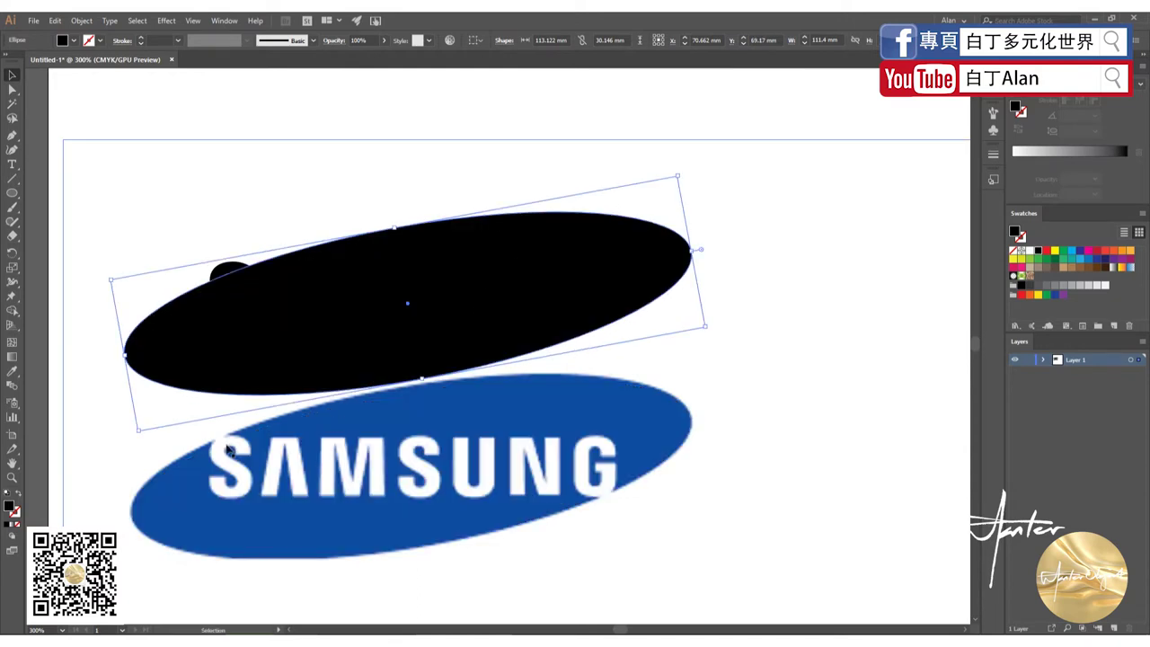
Make the SAMSUNG text white, bring it in front of the ellipse, and nudge it down
{"action": "left_click", "coordinate": [325, 267]}
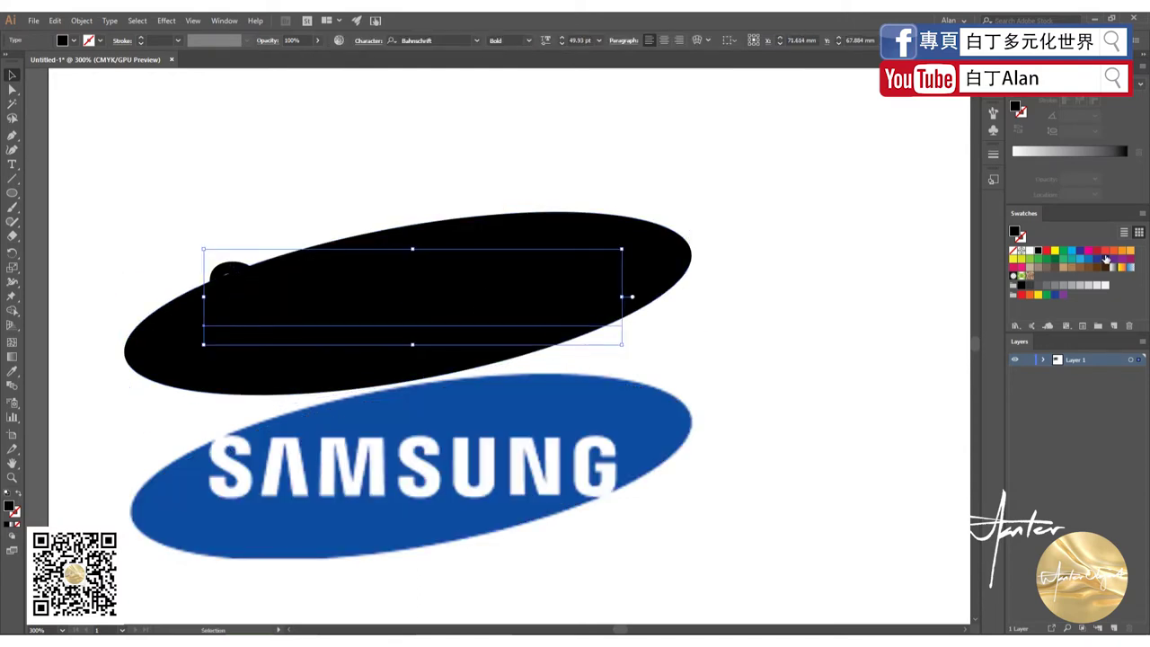
{"action": "left_click", "coordinate": [1030, 253]}
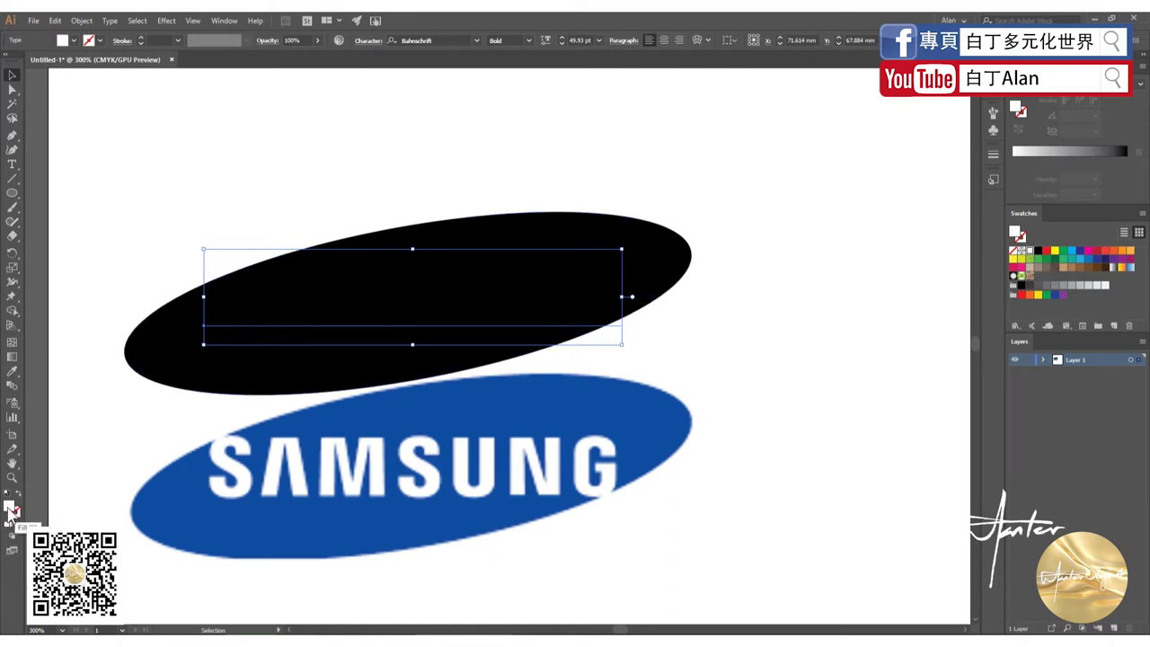
{"action": "right_click", "coordinate": [230, 267]}
{"action": "mouse_move", "coordinate": [270, 437]}
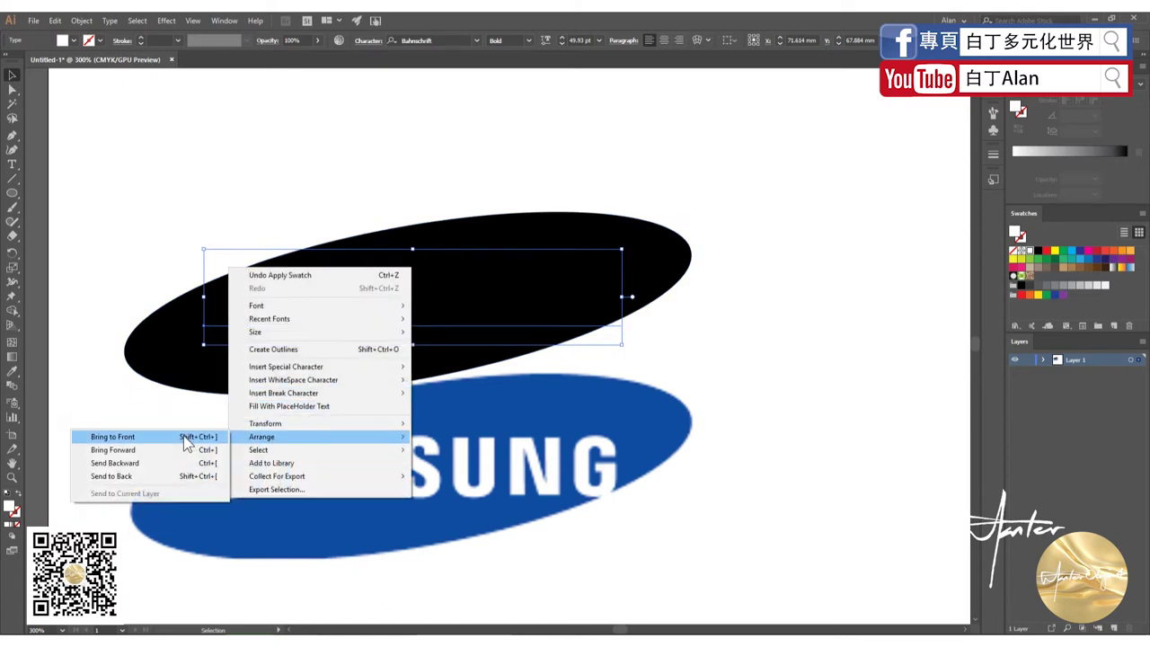
{"action": "left_click", "coordinate": [193, 436]}
{"action": "left_click_drag", "start_coordinate": [229, 300], "coordinate": [230, 310]}
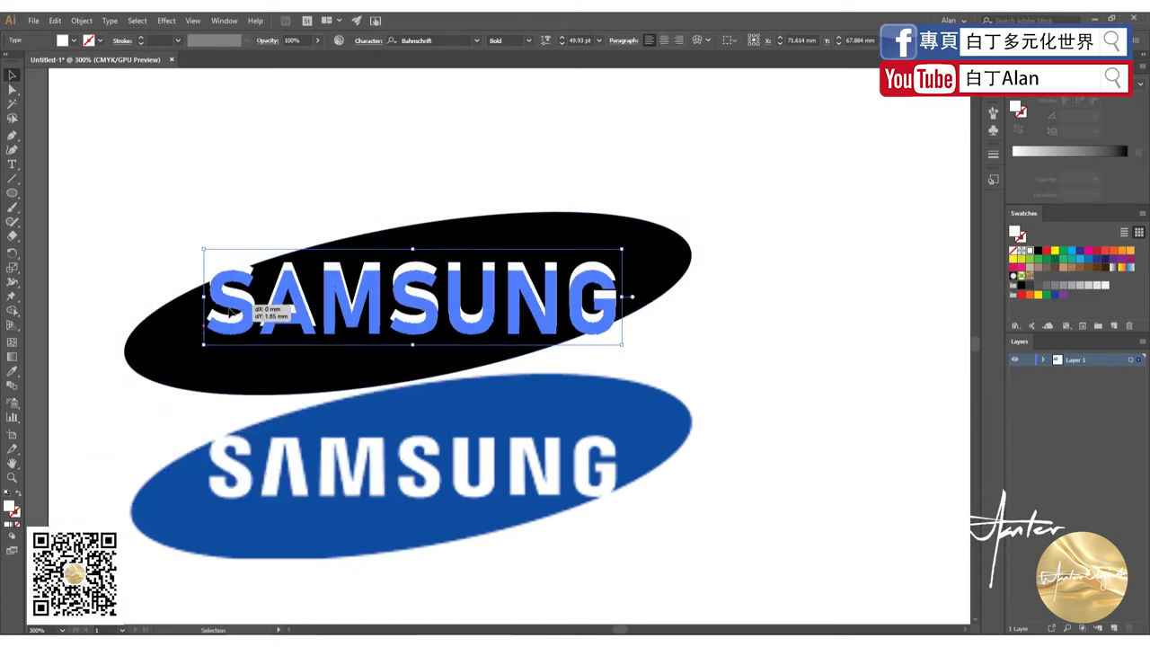
{"action": "key", "text": "ctrl+shift+a"}
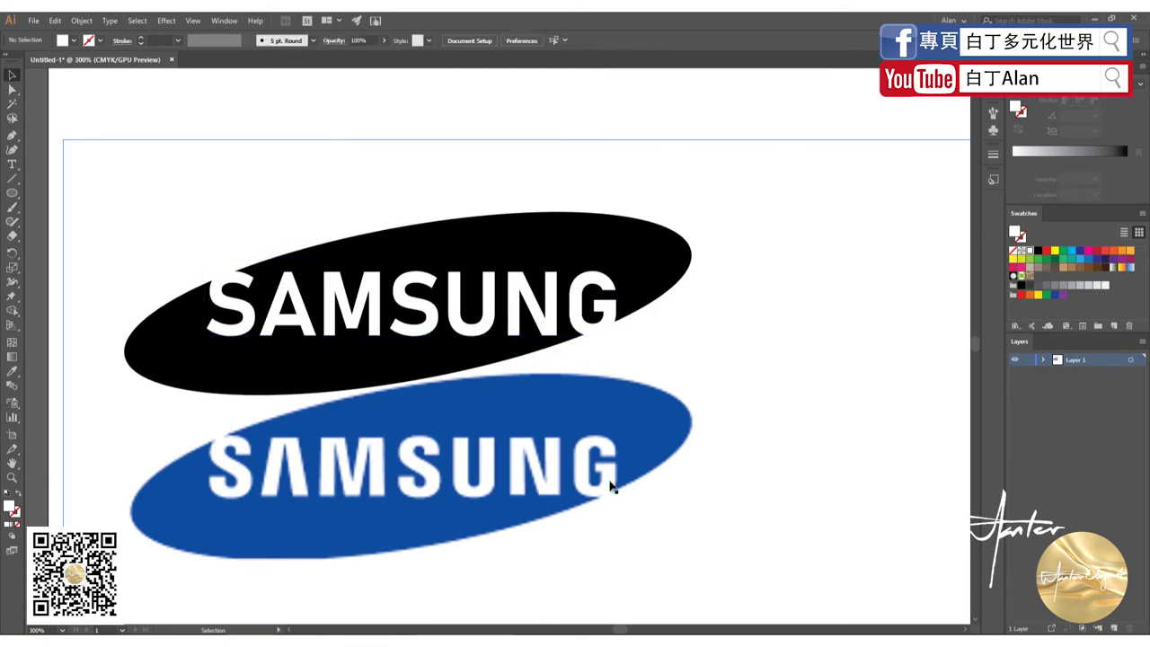
Fill the ellipse with the reference logo's blue and move the new logo up-right
{"action": "left_click", "coordinate": [641, 282]}
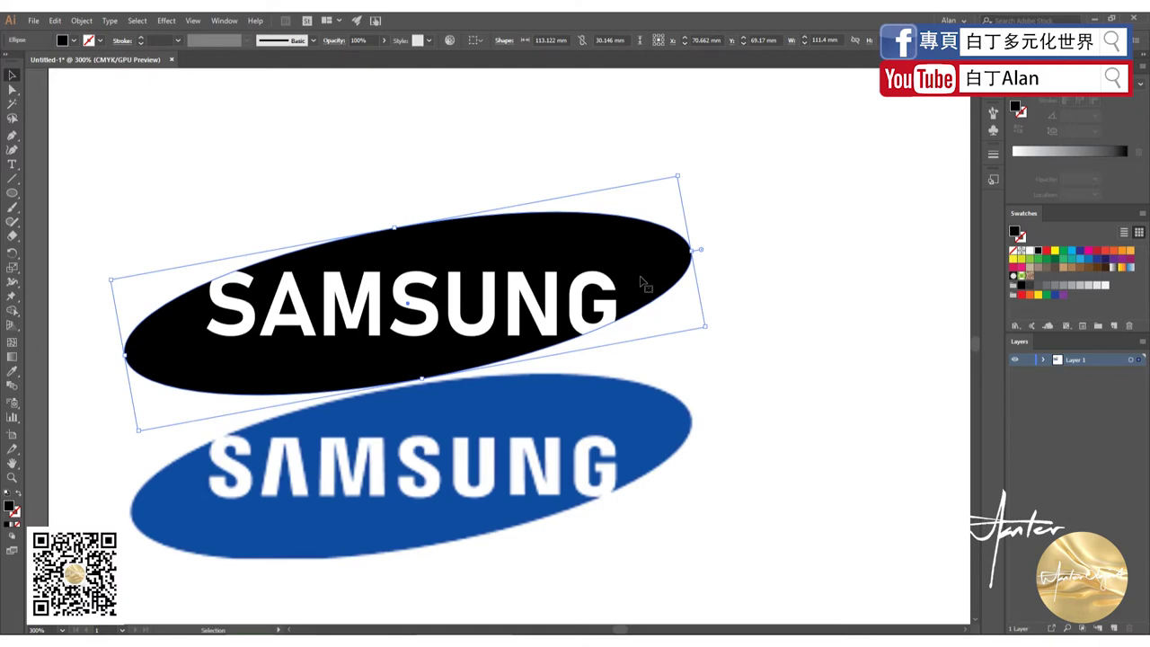
{"action": "key", "text": "i"}
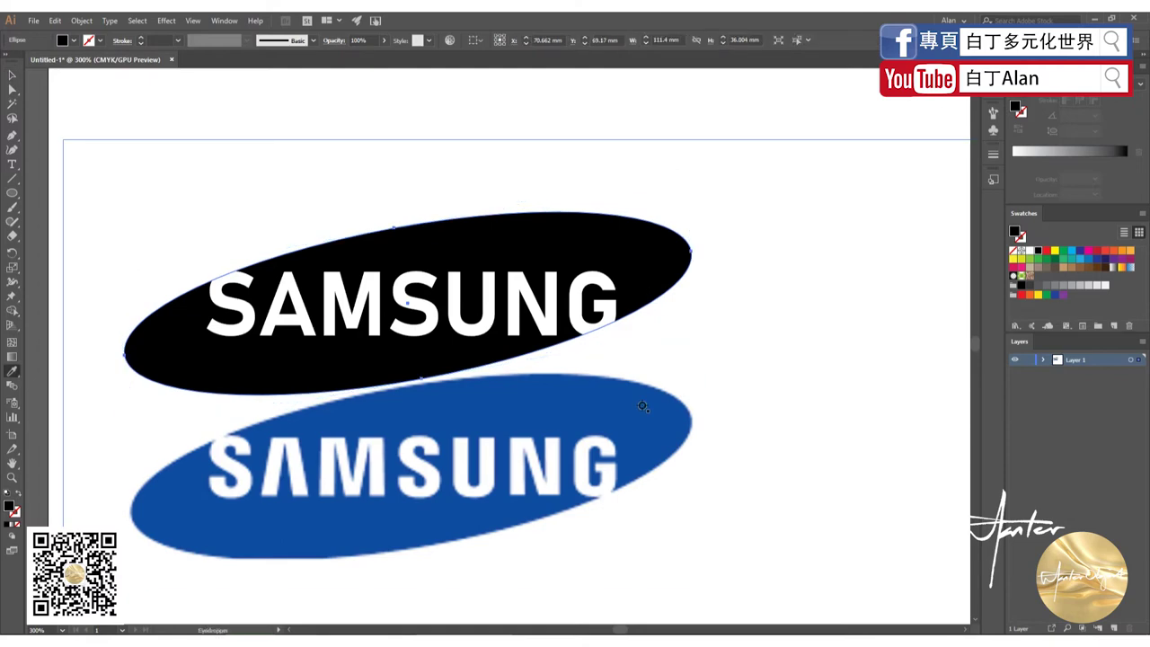
{"action": "left_click", "coordinate": [643, 406]}
{"action": "left_click", "coordinate": [12, 75]}
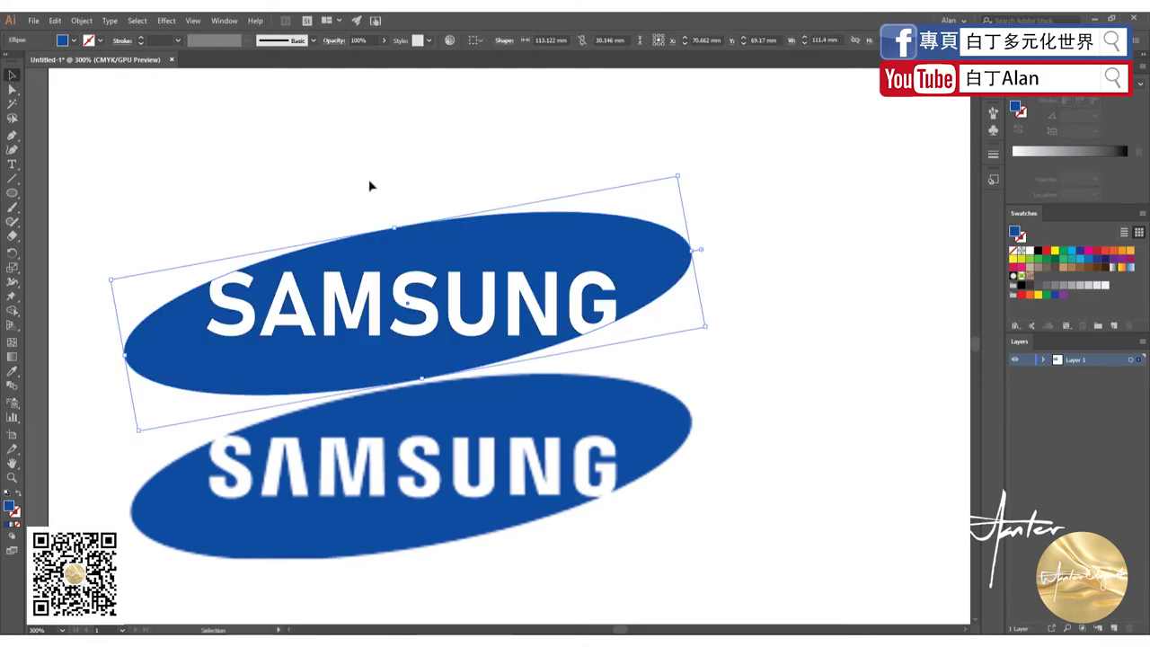
{"action": "left_click", "coordinate": [368, 186]}
{"action": "key", "text": "ctrl+0"}
{"action": "mouse_move", "coordinate": [586, 262]}
{"action": "left_mouse_down"}
{"action": "mouse_move", "coordinate": [380, 231]}
{"action": "mouse_move", "coordinate": [609, 241]}
{"action": "left_mouse_up"}
Change the upper logo's SAMSUNG text font family to AR DELANEY Regular
{"action": "left_click", "coordinate": [585, 331]}
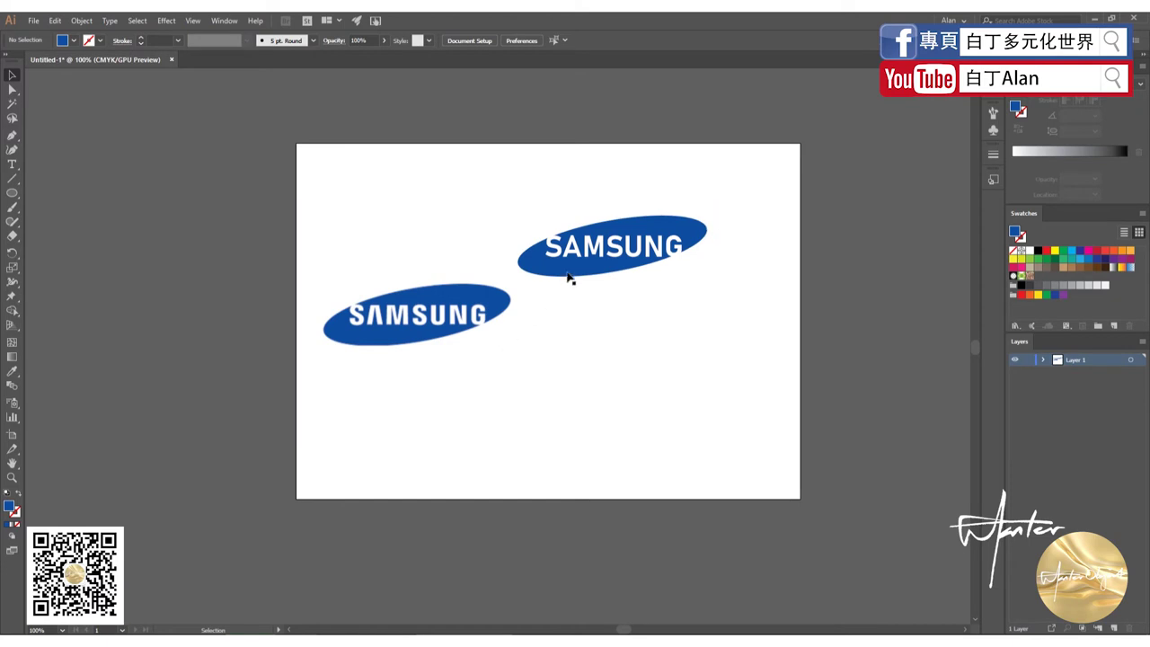
{"action": "left_click", "coordinate": [576, 251]}
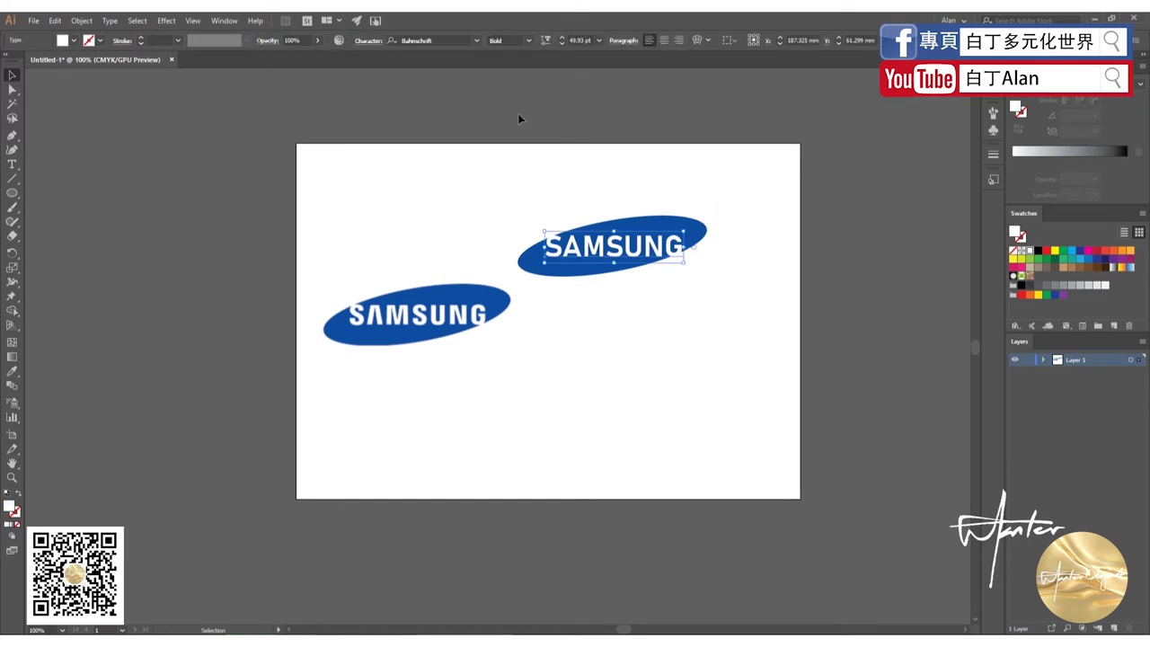
{"action": "left_click", "coordinate": [490, 41]}
{"action": "left_click", "coordinate": [477, 40]}
{"action": "scroll", "coordinate": [488, 298], "scroll_direction": "down", "scroll_amount": 4}
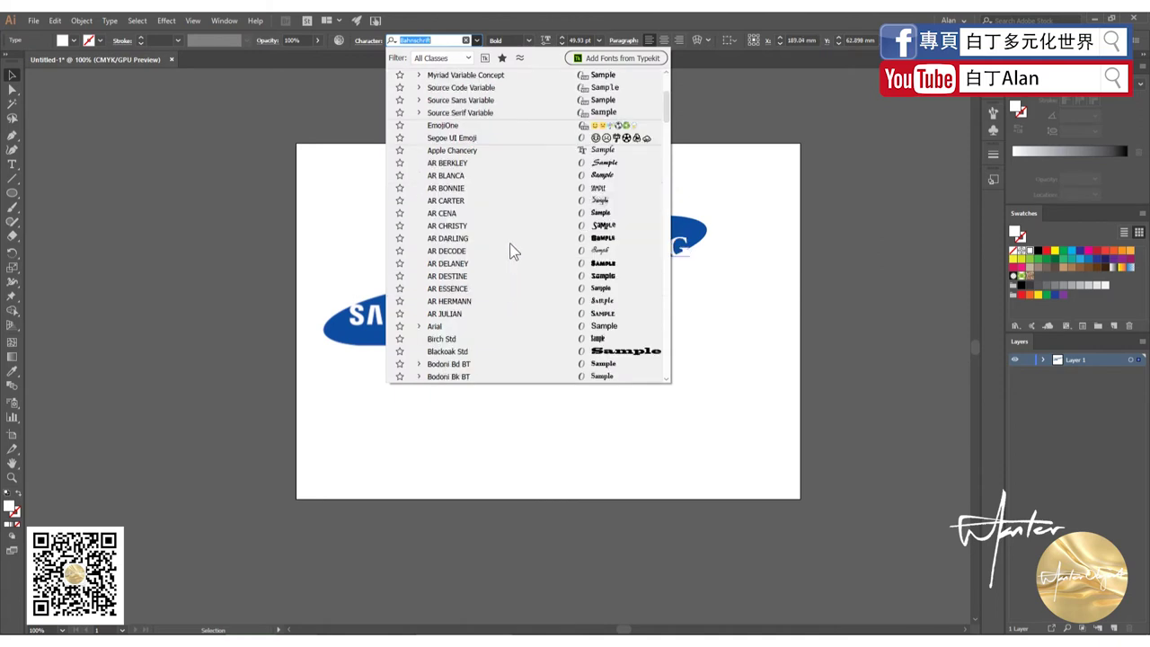
{"action": "left_click", "coordinate": [490, 263]}
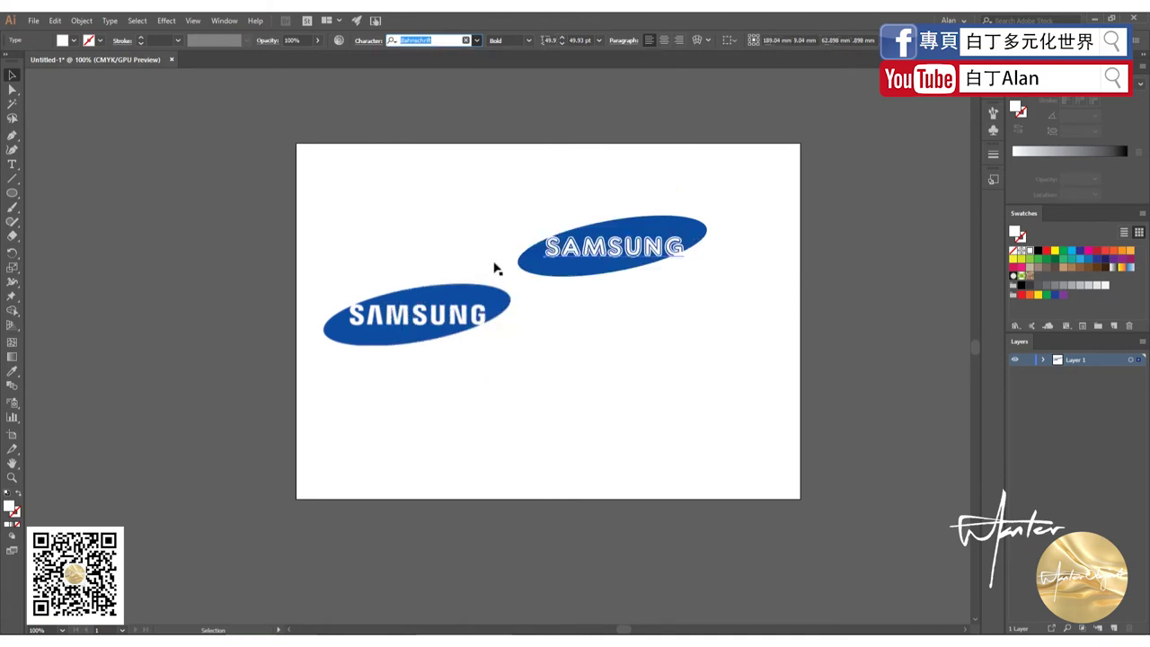
{"action": "left_click", "coordinate": [612, 339]}
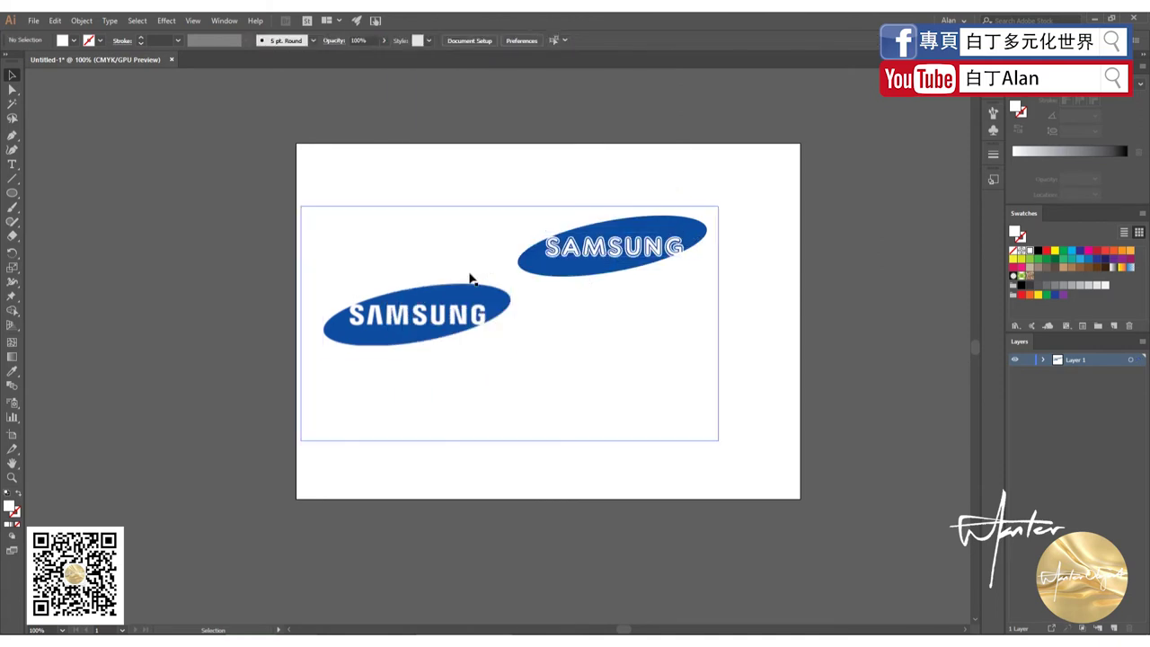
{"action": "scroll", "coordinate": [470, 279], "scroll_direction": "up", "scroll_amount": 2}
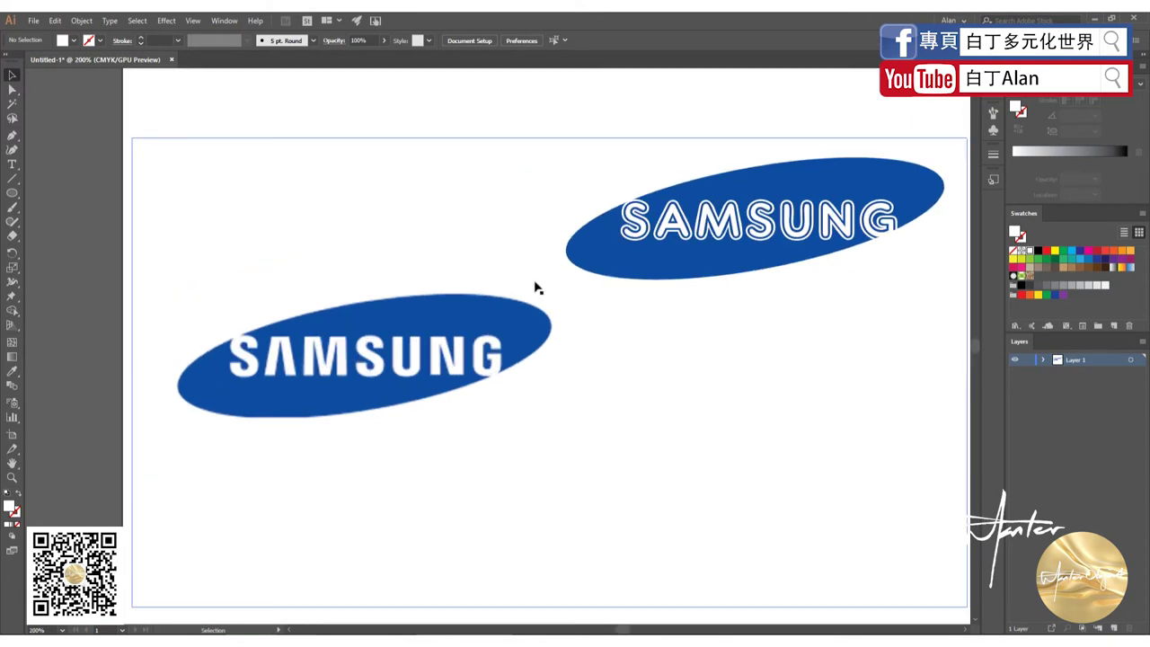
{"action": "left_click", "coordinate": [596, 255]}
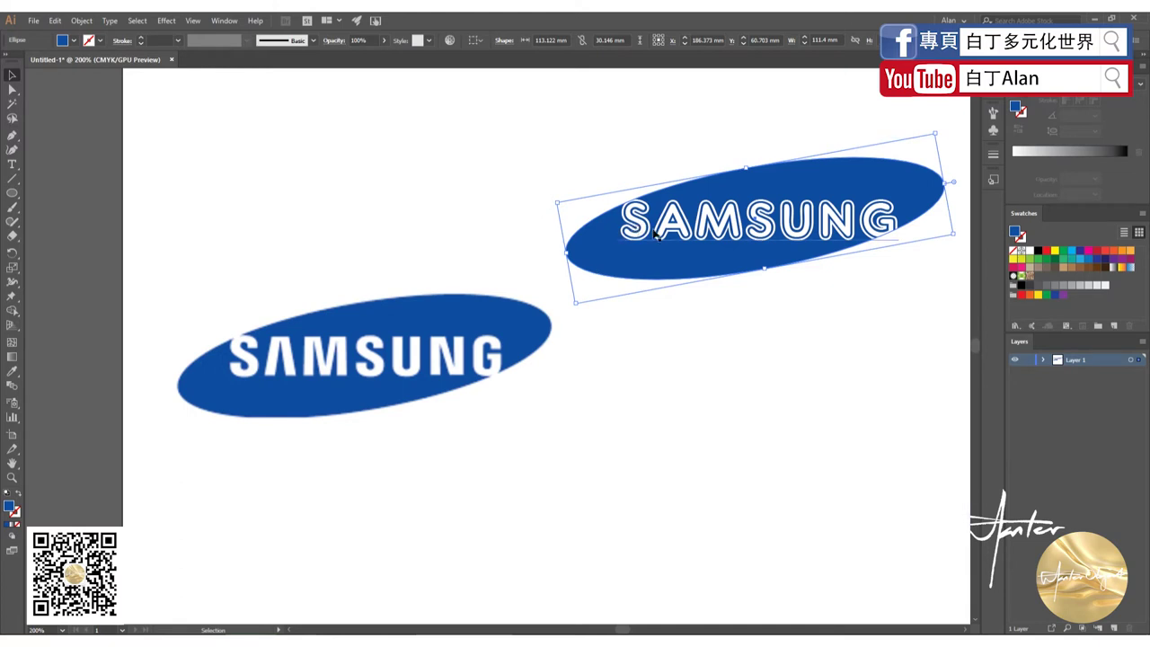
Undo the AR DELANEY change and group the upper ellipse with its lettering
{"action": "left_click", "coordinate": [683, 354]}
{"action": "key", "text": "ctrl+shift+h"}
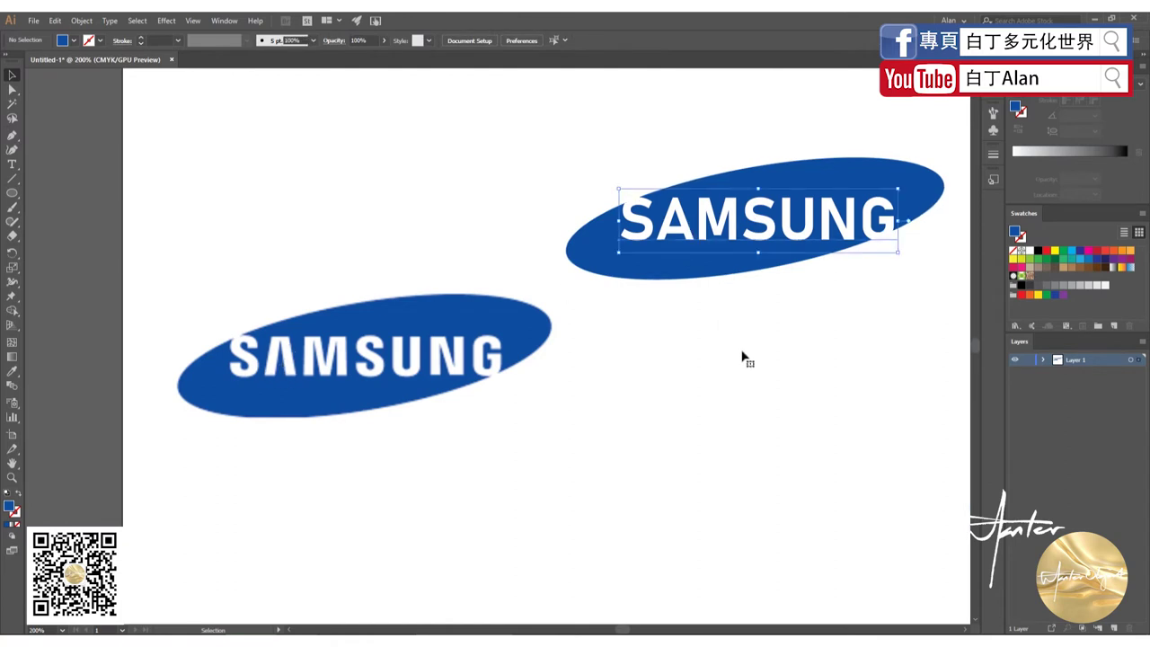
{"action": "left_click", "coordinate": [689, 212]}
{"action": "key", "text": "a"}
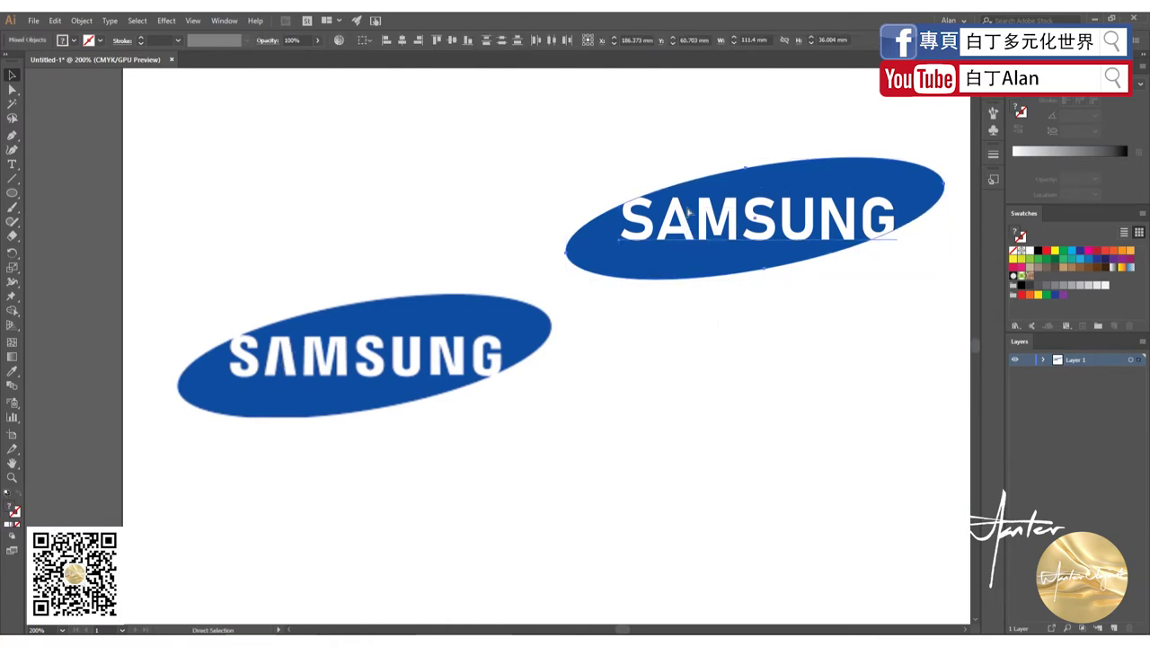
{"action": "key", "text": "ctrl+g"}
{"action": "key", "text": "v"}
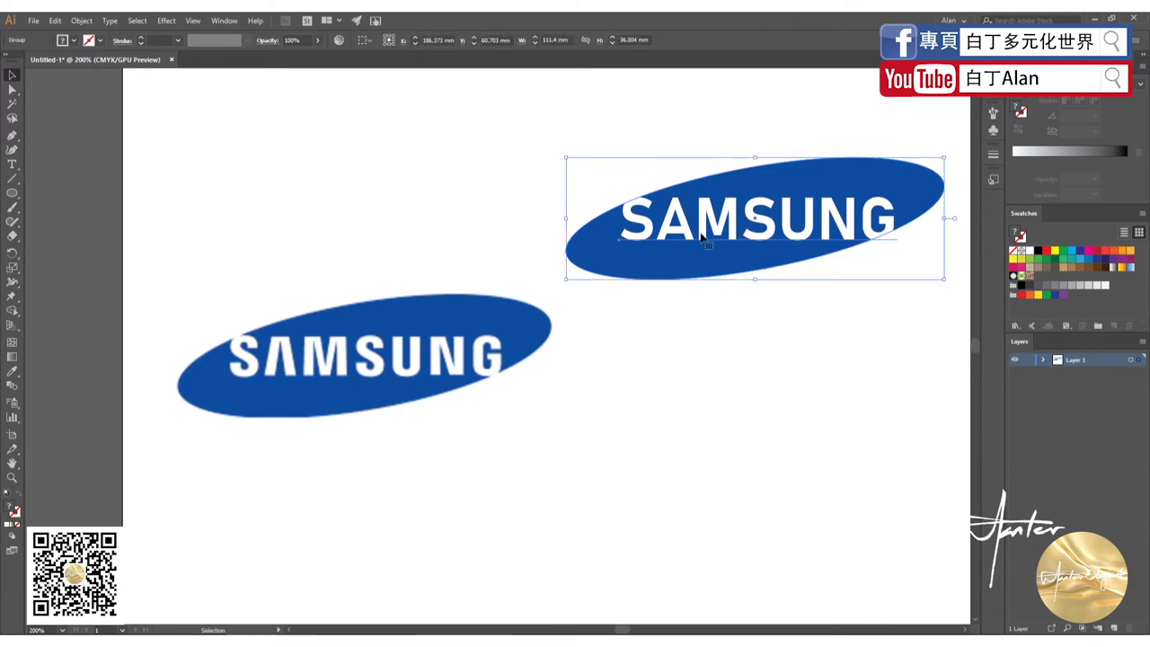
{"action": "key", "text": "a"}
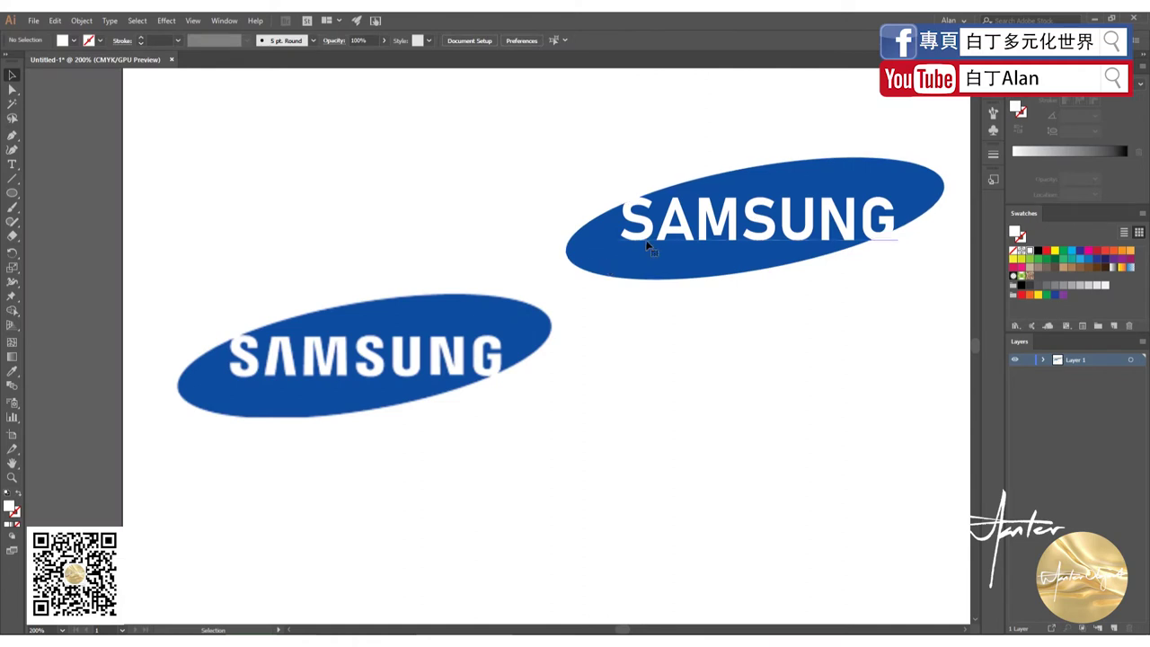
Copy the grouped logo and paste a duplicate
{"action": "left_click", "coordinate": [634, 252]}
{"action": "key", "text": "a"}
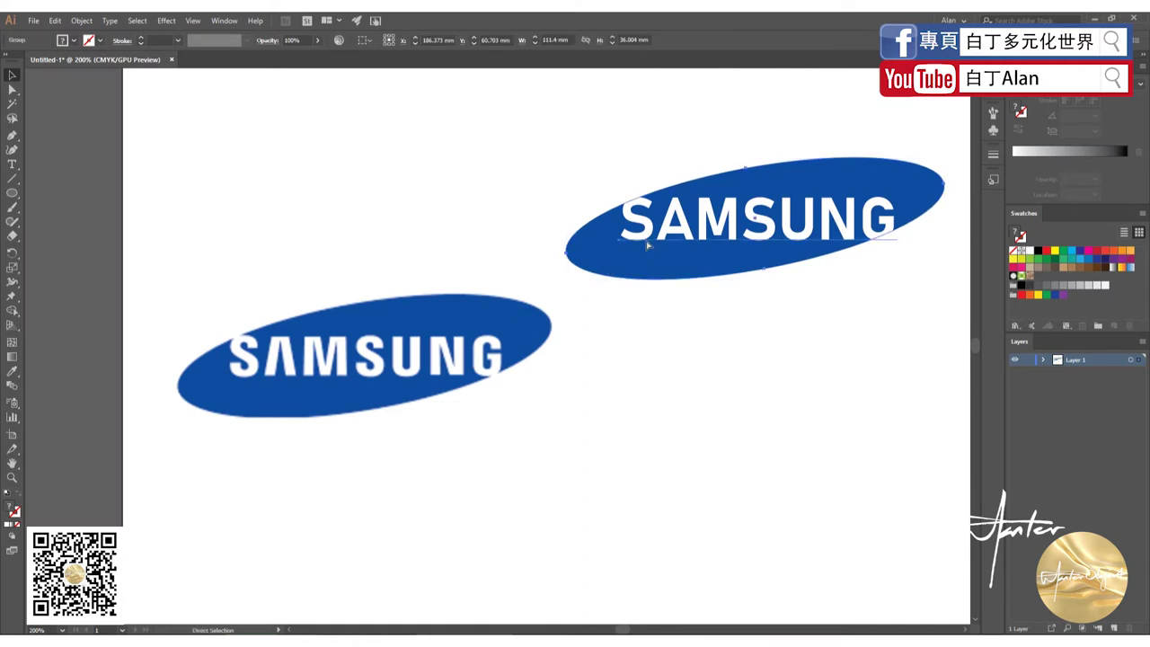
{"action": "key", "text": "ctrl+c"}
{"action": "key", "text": "ctrl+v"}
Move the logo copy to the lower right and convert its SAMSUNG text to outlines
{"action": "mouse_move", "coordinate": [494, 360]}
{"action": "left_mouse_down"}
{"action": "mouse_move", "coordinate": [666, 499]}
{"action": "mouse_move", "coordinate": [710, 440]}
{"action": "left_mouse_up"}
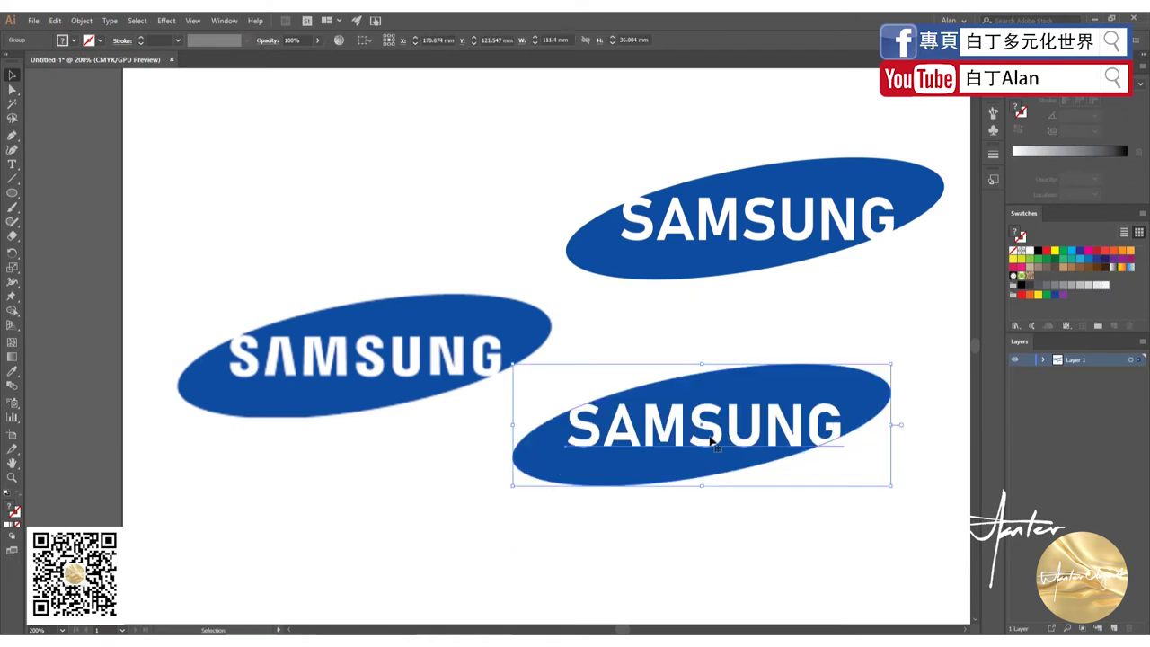
{"action": "key", "text": "ctrl"}
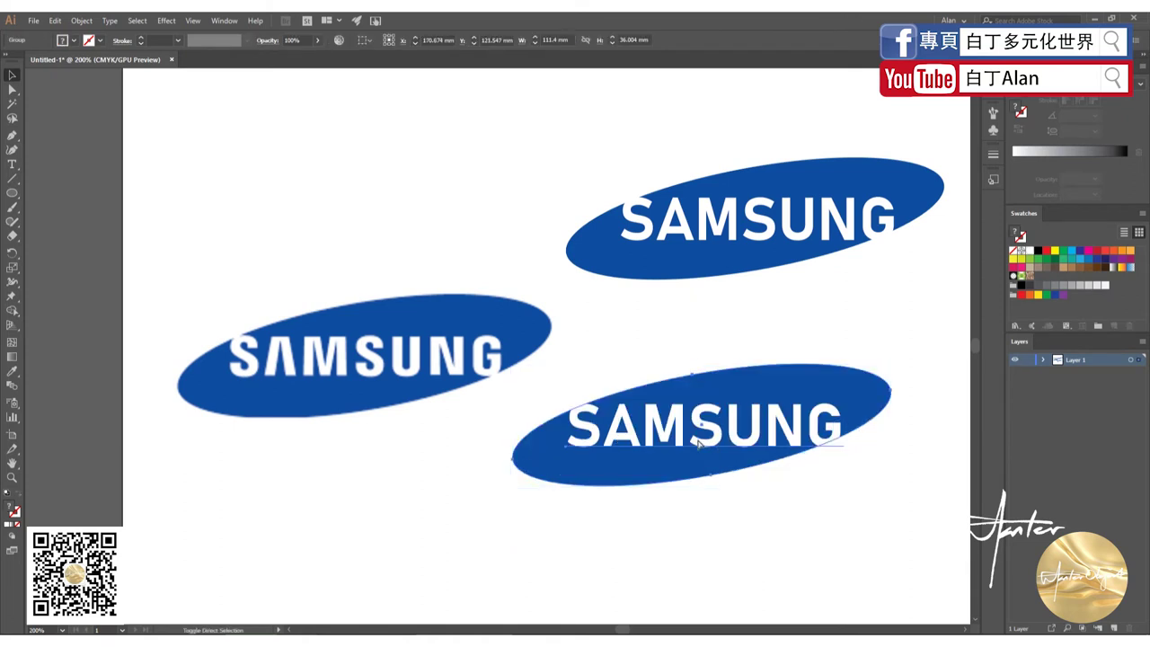
{"action": "left_click", "coordinate": [689, 311]}
{"action": "left_click", "coordinate": [649, 446]}
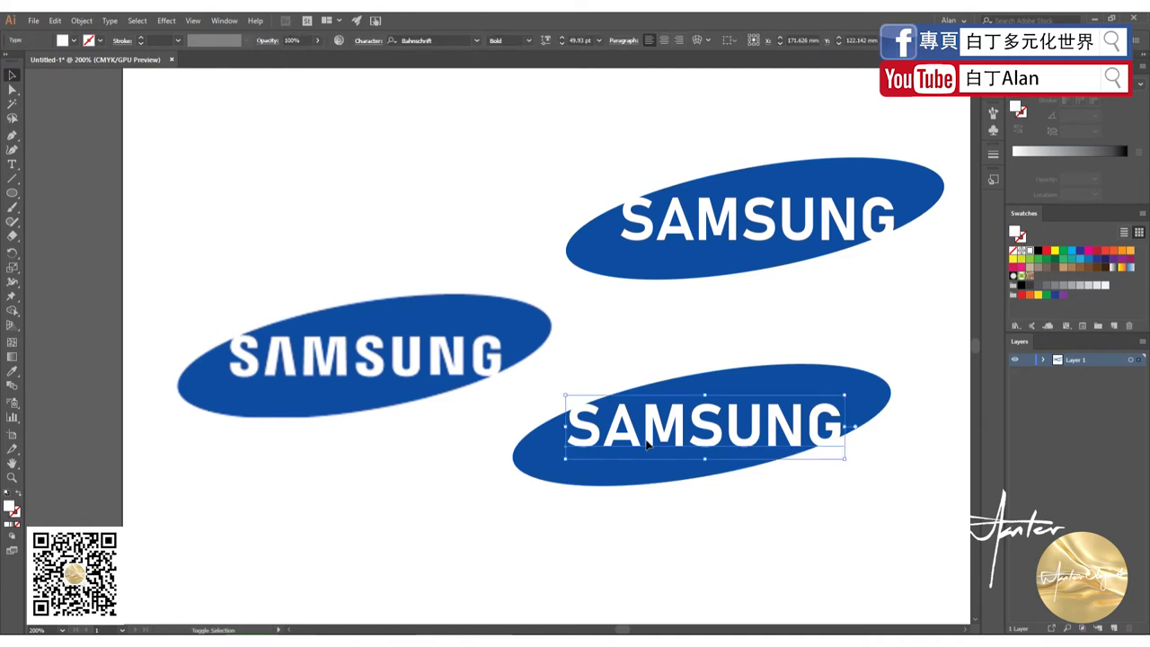
{"action": "key", "text": "ctrl"}
{"action": "key", "text": "ctrl+shift+o"}
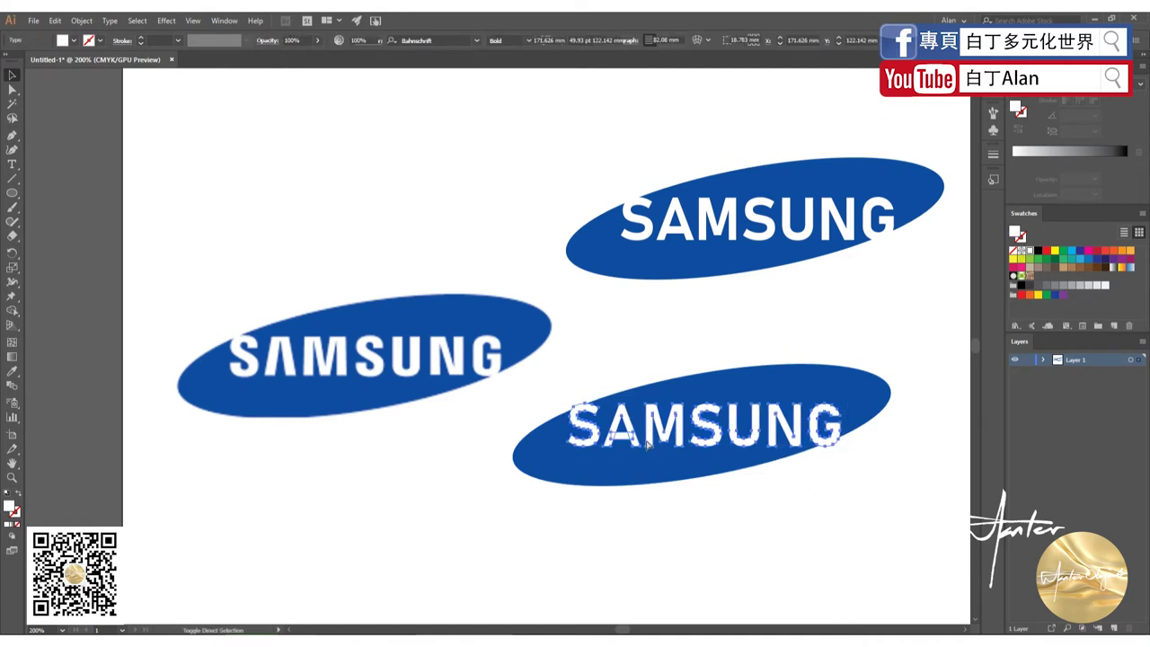
{"action": "left_click", "coordinate": [491, 409]}
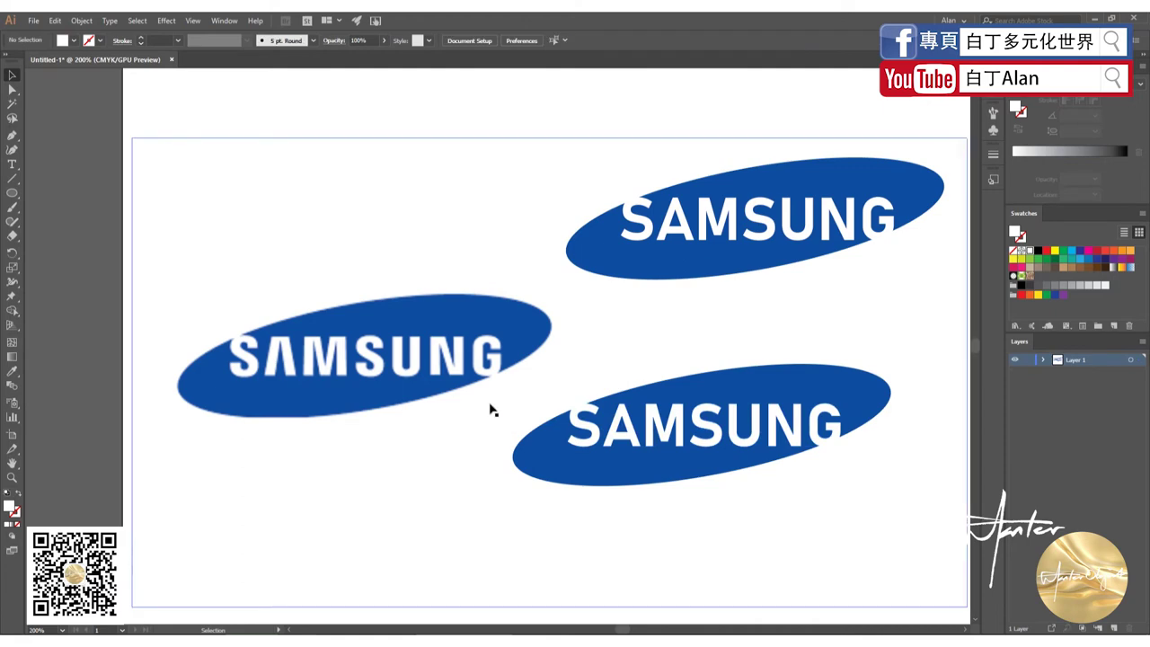
{"action": "left_click", "coordinate": [623, 440]}
{"action": "scroll", "coordinate": [629, 444], "scroll_direction": "up", "scroll_amount": 6}
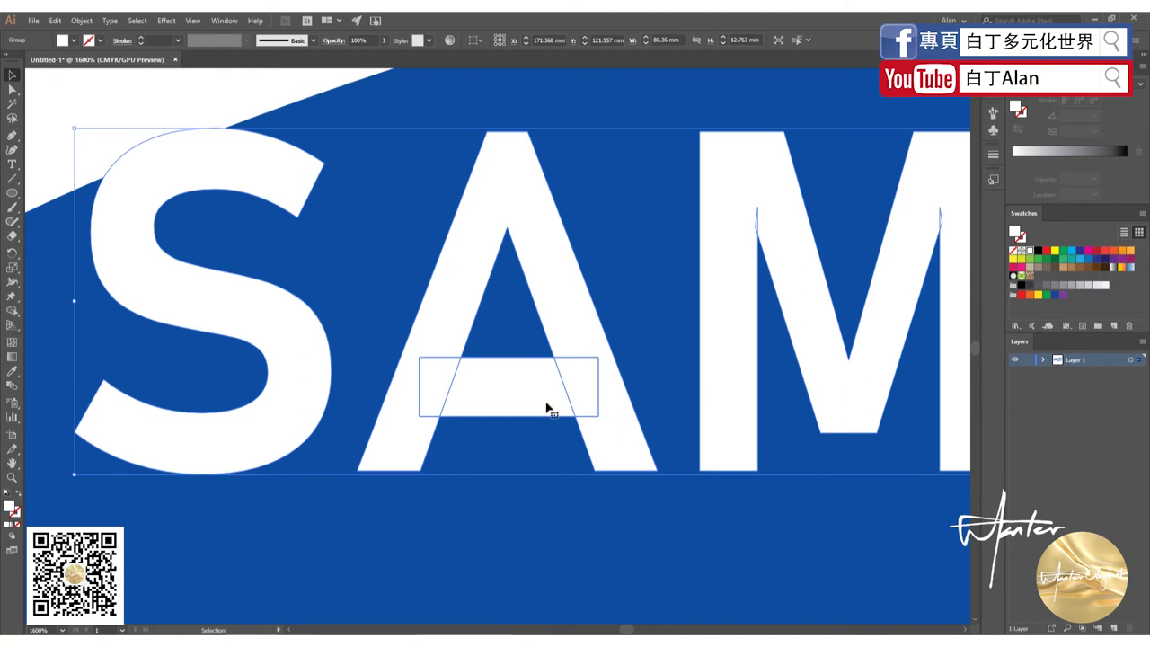
{"action": "scroll", "coordinate": [391, 377], "scroll_direction": "down", "scroll_amount": 2}
{"action": "double_click", "coordinate": [418, 382]}
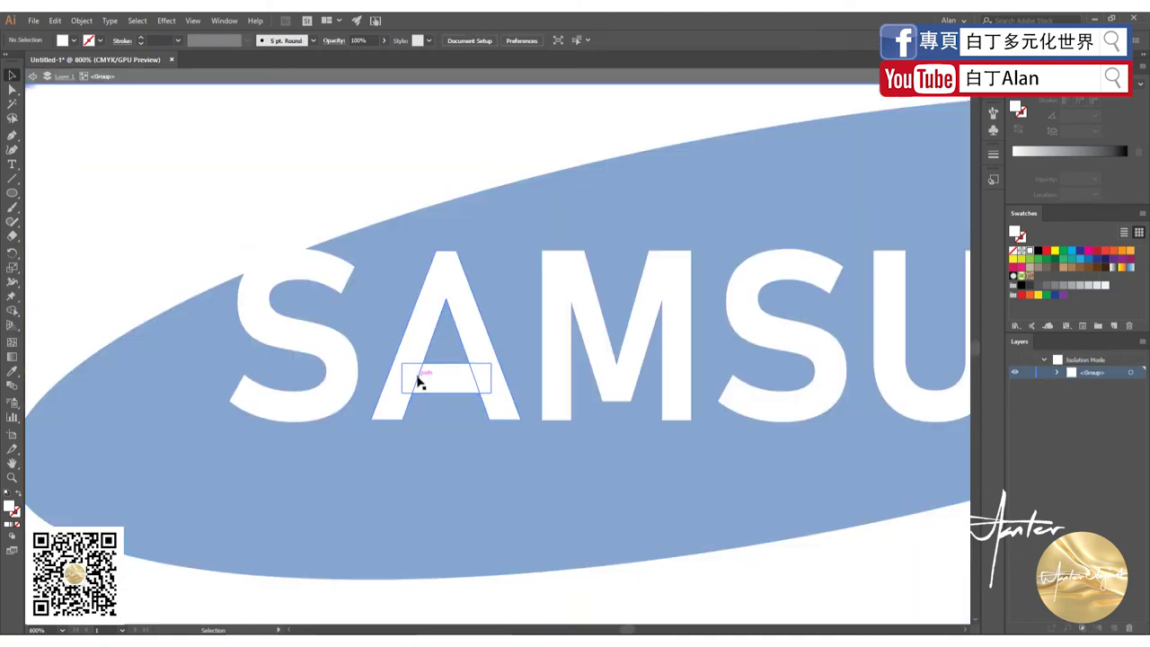
{"action": "double_click", "coordinate": [372, 172]}
{"action": "scroll", "coordinate": [377, 436], "scroll_direction": "down", "scroll_amount": 4}
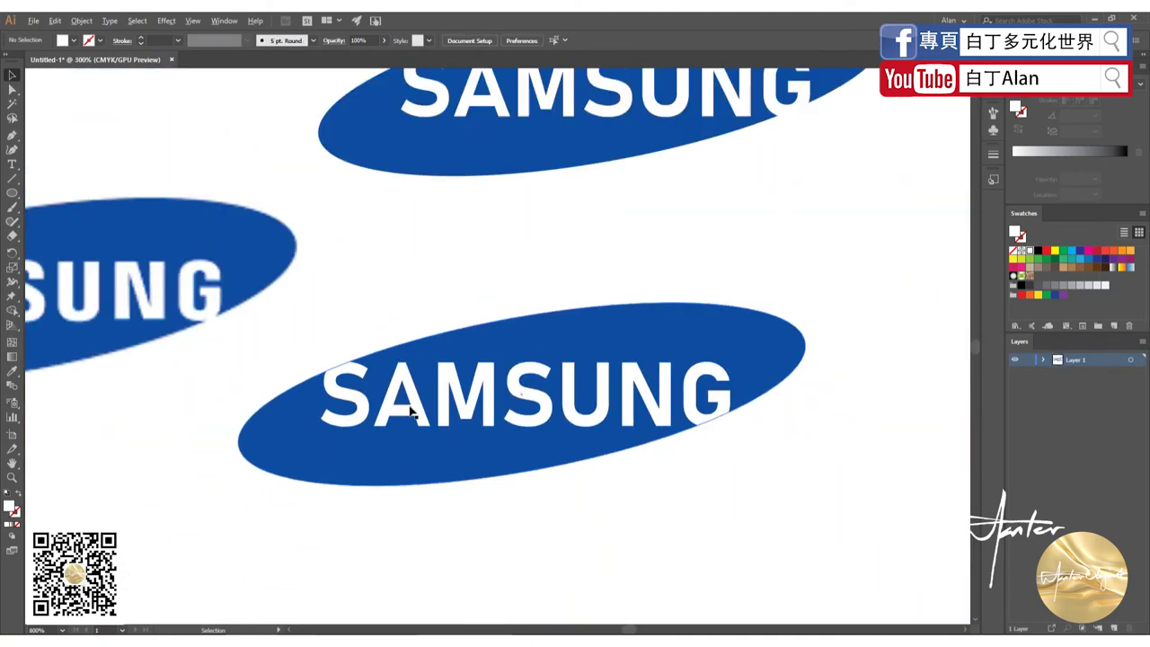
{"action": "scroll", "coordinate": [409, 405], "scroll_direction": "up", "scroll_amount": 3}
{"action": "left_click", "coordinate": [409, 416]}
{"action": "left_click", "coordinate": [409, 416], "text": "ctrl"}
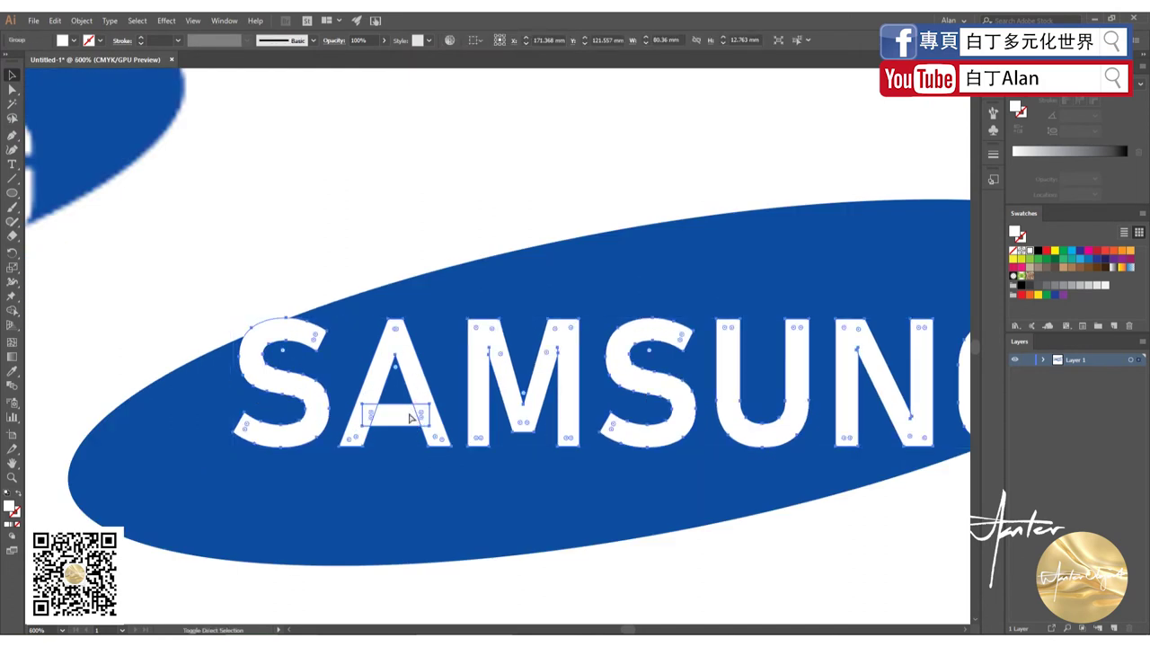
{"action": "left_click", "coordinate": [383, 208]}
{"action": "left_click", "coordinate": [403, 424]}
{"action": "key", "text": "Delete"}
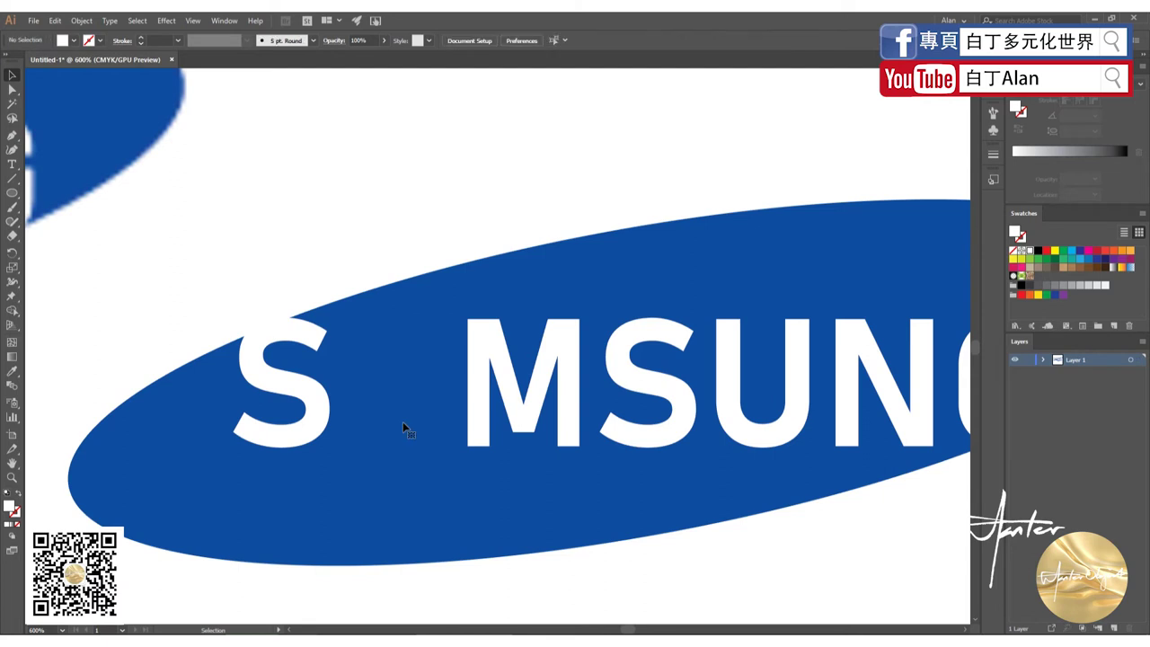
{"action": "key", "text": "ctrl+z"}
{"action": "key", "text": "v"}
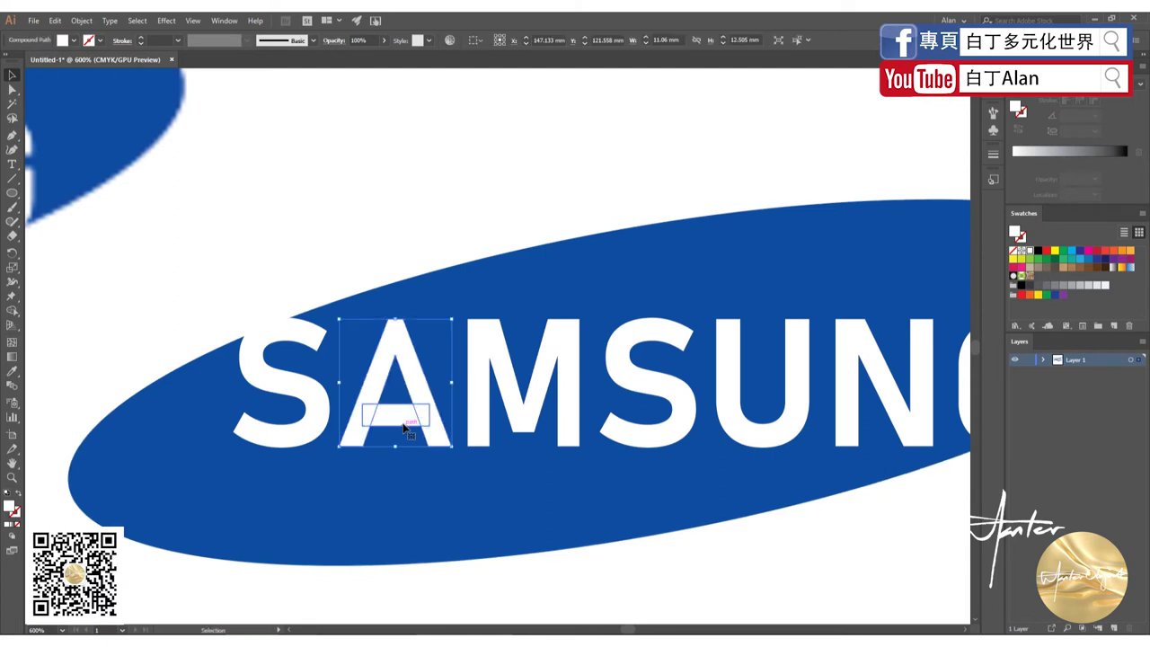
{"action": "key", "text": "Delete"}
{"action": "key", "text": "ctrl+z"}
{"action": "left_click", "coordinate": [384, 228]}
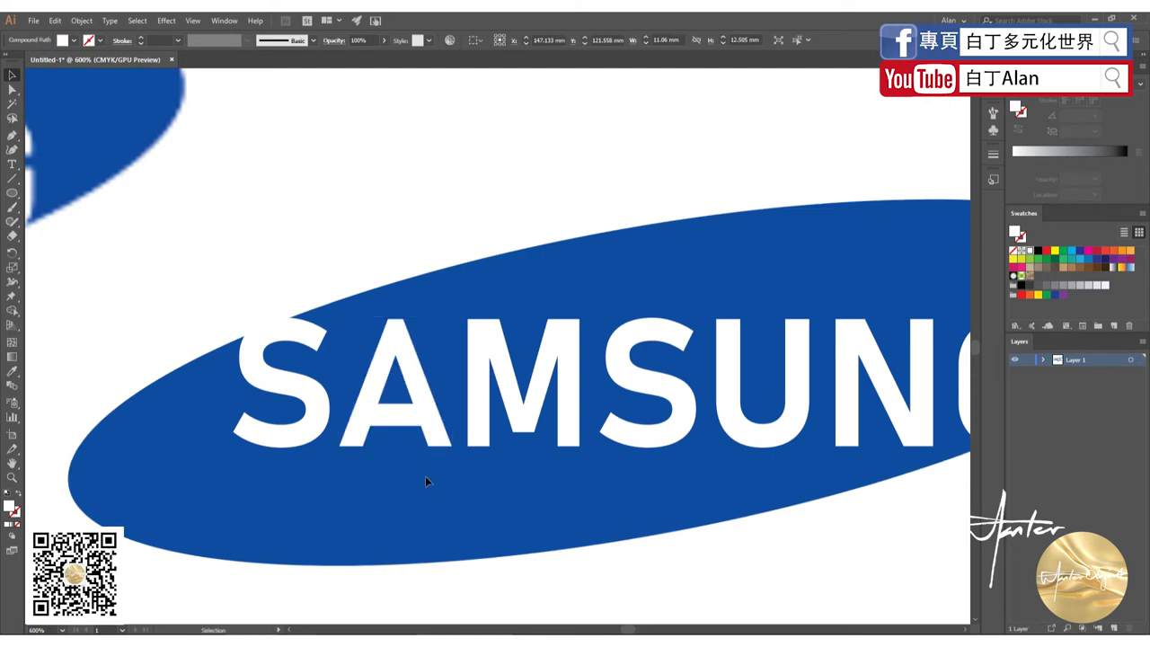
{"action": "double_click", "coordinate": [406, 422]}
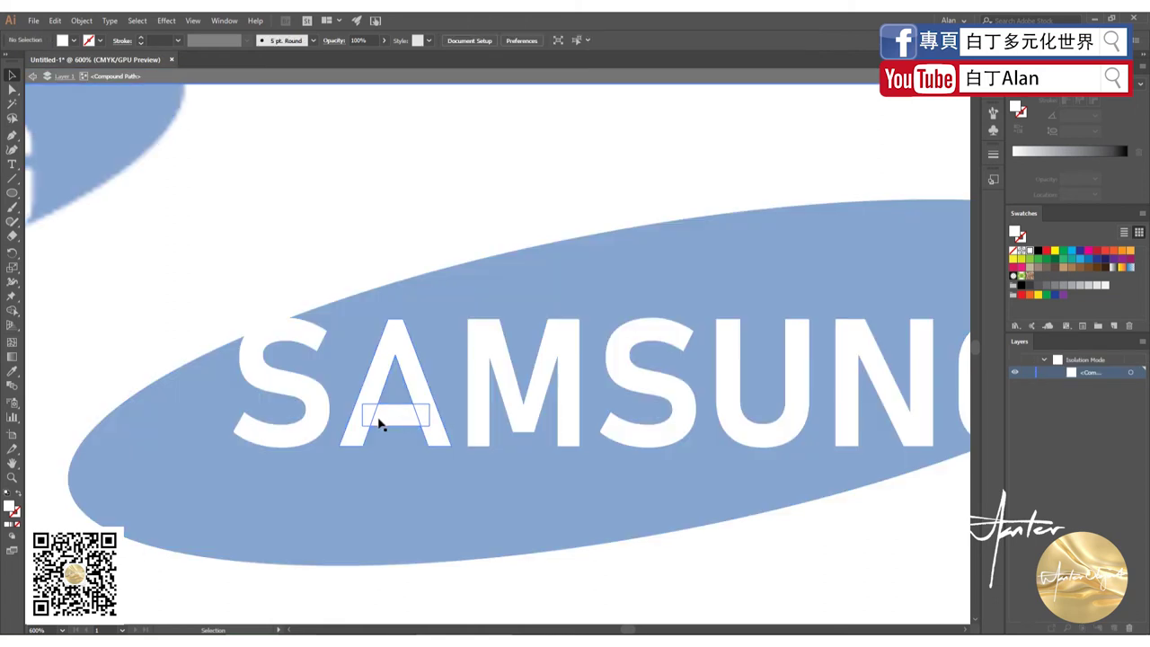
{"action": "key", "text": "ctrl+equal"}
{"action": "left_click", "coordinate": [405, 426]}
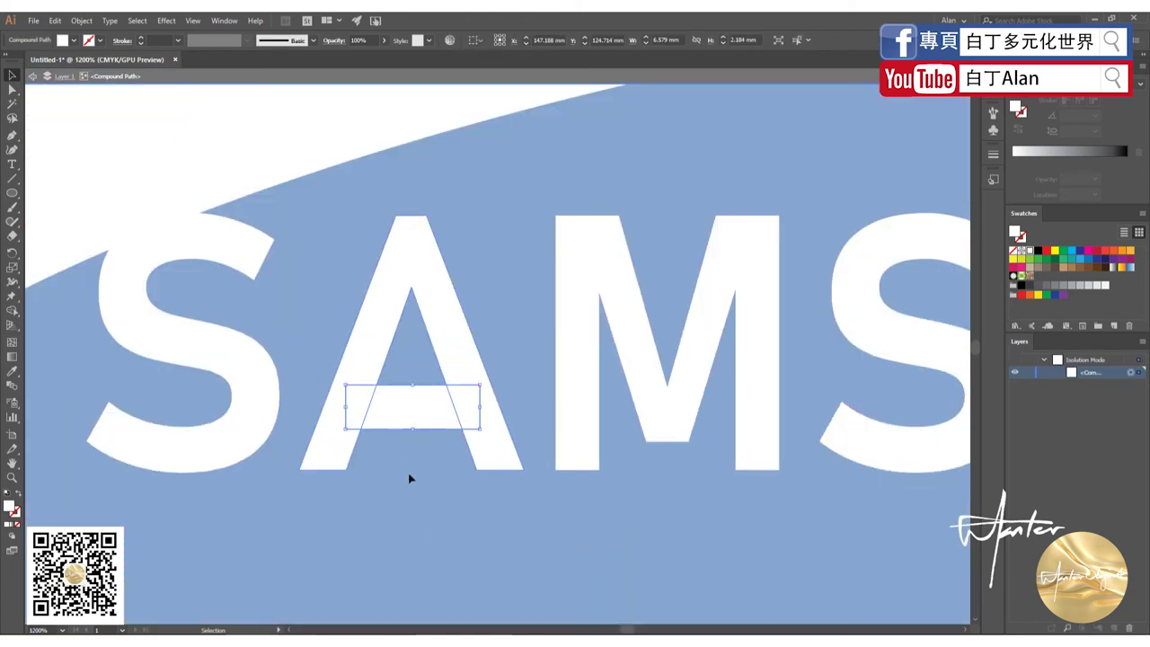
{"action": "key", "text": "Delete"}
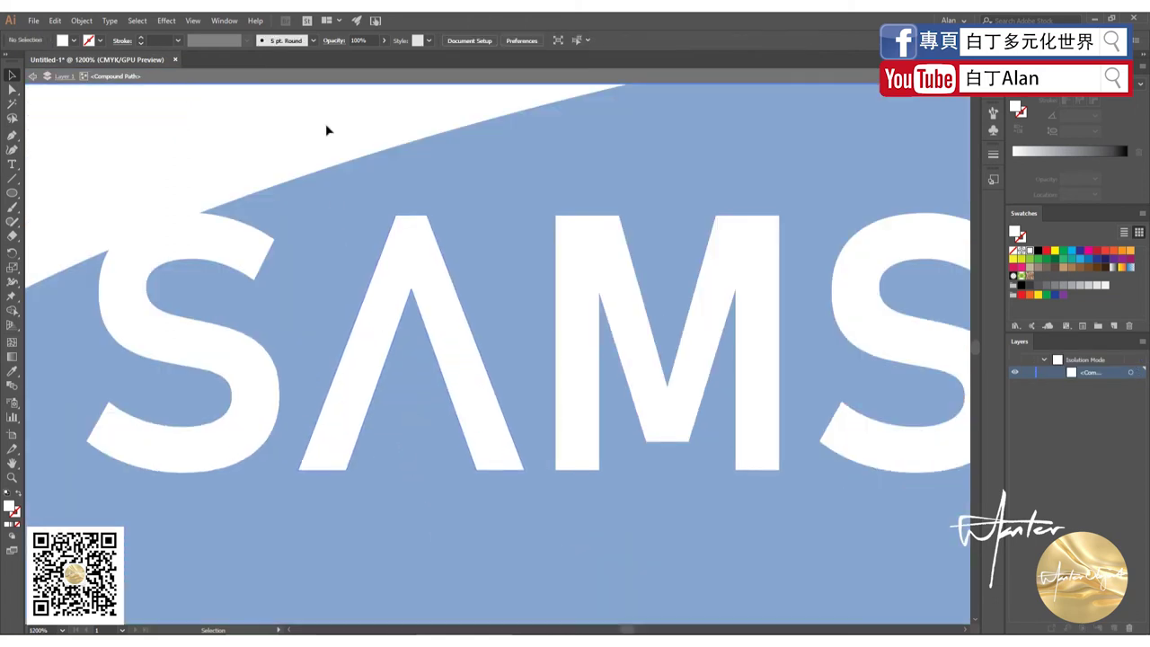
{"action": "double_click", "coordinate": [325, 123]}
{"action": "scroll", "coordinate": [332, 386], "scroll_direction": "down", "scroll_amount": 1}
{"action": "scroll", "coordinate": [333, 386], "scroll_direction": "down", "scroll_amount": 5}
{"action": "scroll", "coordinate": [333, 386], "scroll_direction": "down", "scroll_amount": 1}
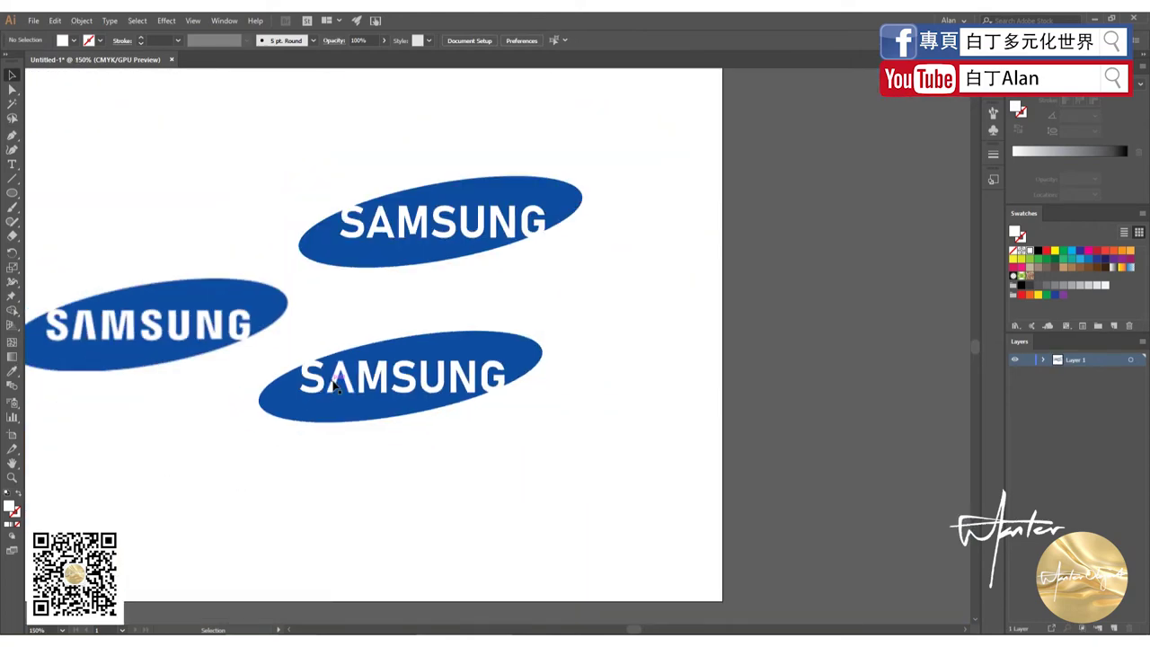
{"action": "scroll", "coordinate": [354, 413], "scroll_direction": "up", "scroll_amount": 3}
{"action": "scroll", "coordinate": [354, 416], "scroll_direction": "up", "scroll_amount": 1}
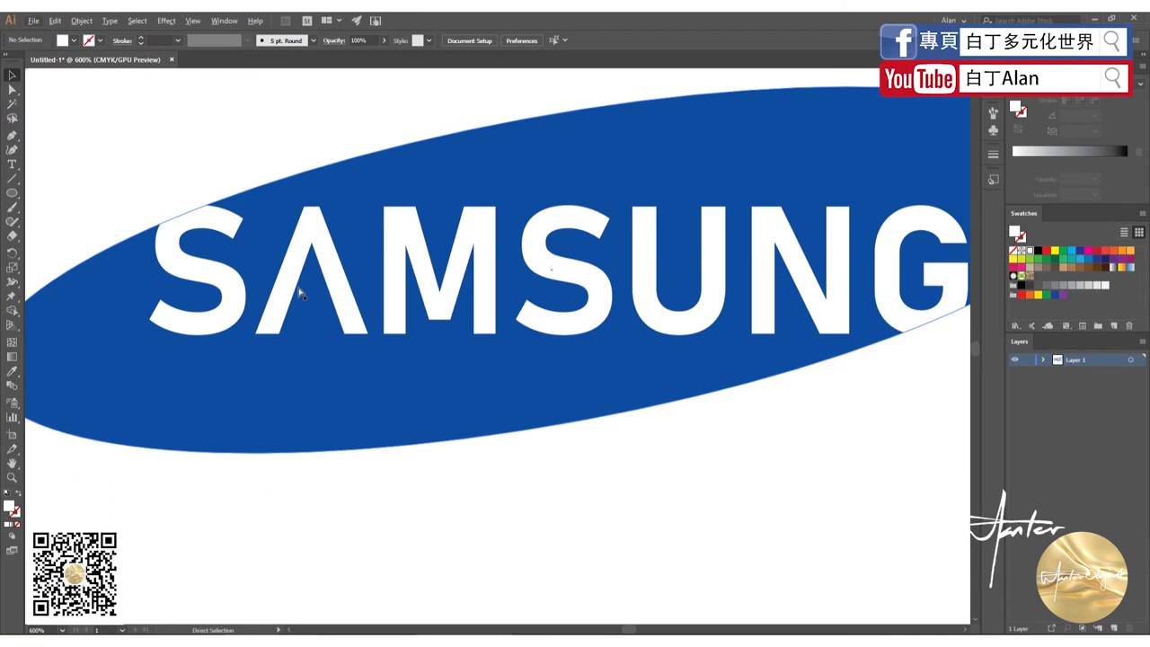
{"action": "key", "text": "ctrl+z"}
{"action": "key", "text": "v"}
{"action": "key", "text": "Escape"}
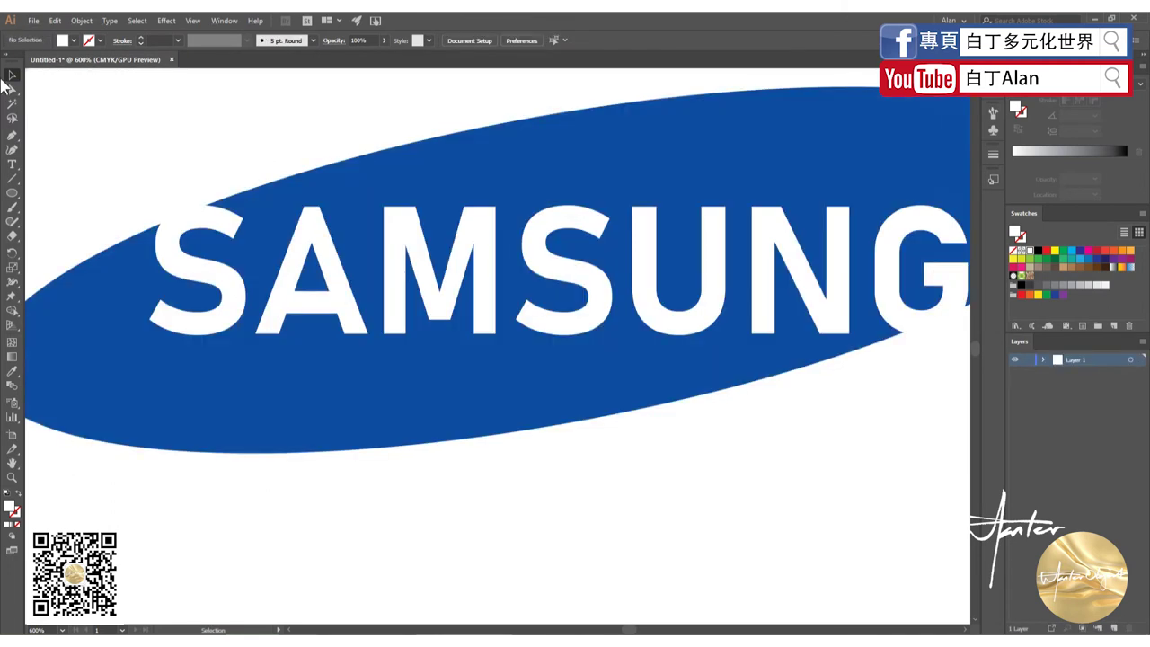
Draw a closed pen outline around the letter A that leaves out its crossbar
{"action": "left_click", "coordinate": [12, 135]}
{"action": "scroll", "coordinate": [300, 236], "scroll_direction": "up", "scroll_amount": 3}
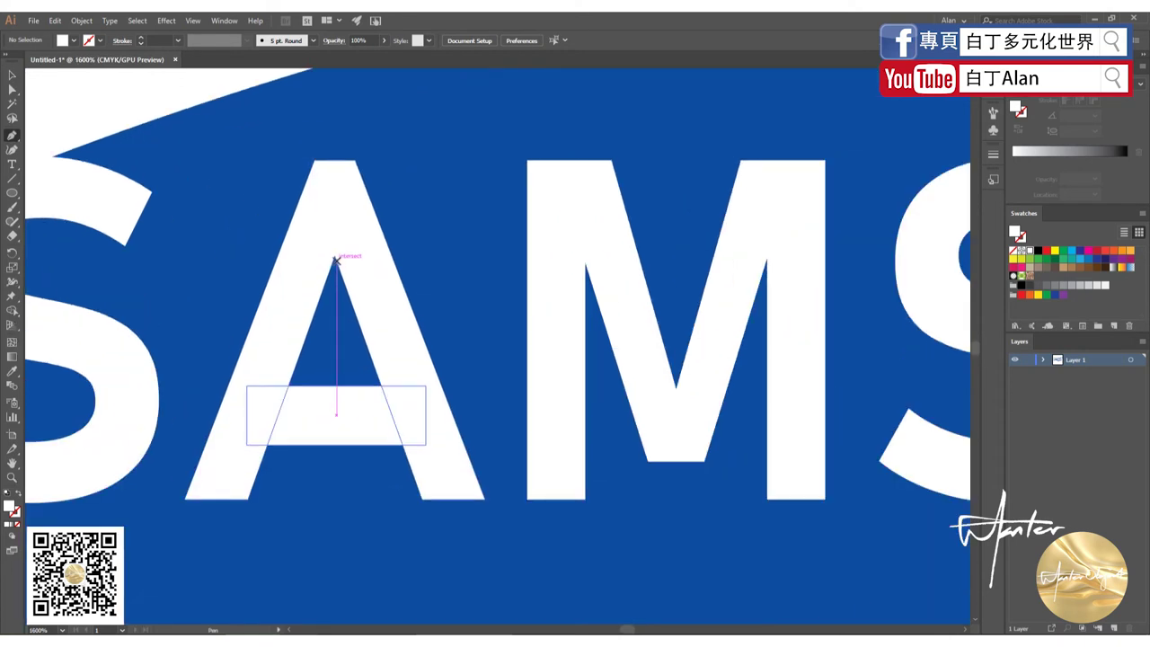
{"action": "left_click", "coordinate": [336, 260]}
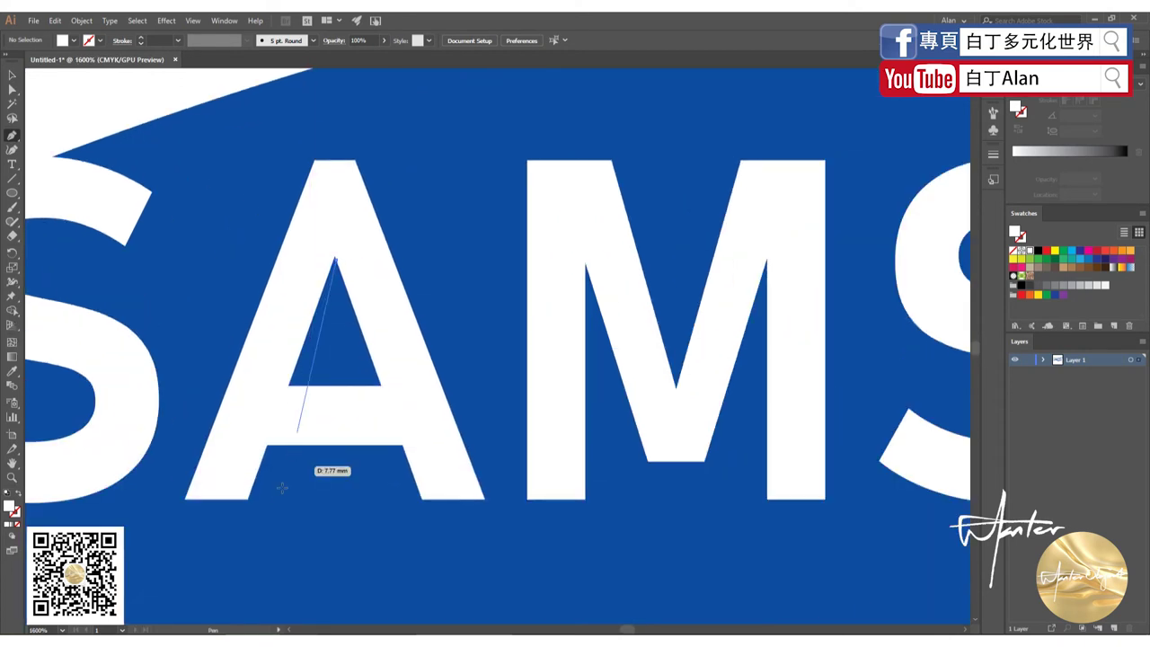
{"action": "left_click", "coordinate": [225, 559]}
{"action": "left_click", "coordinate": [153, 532]}
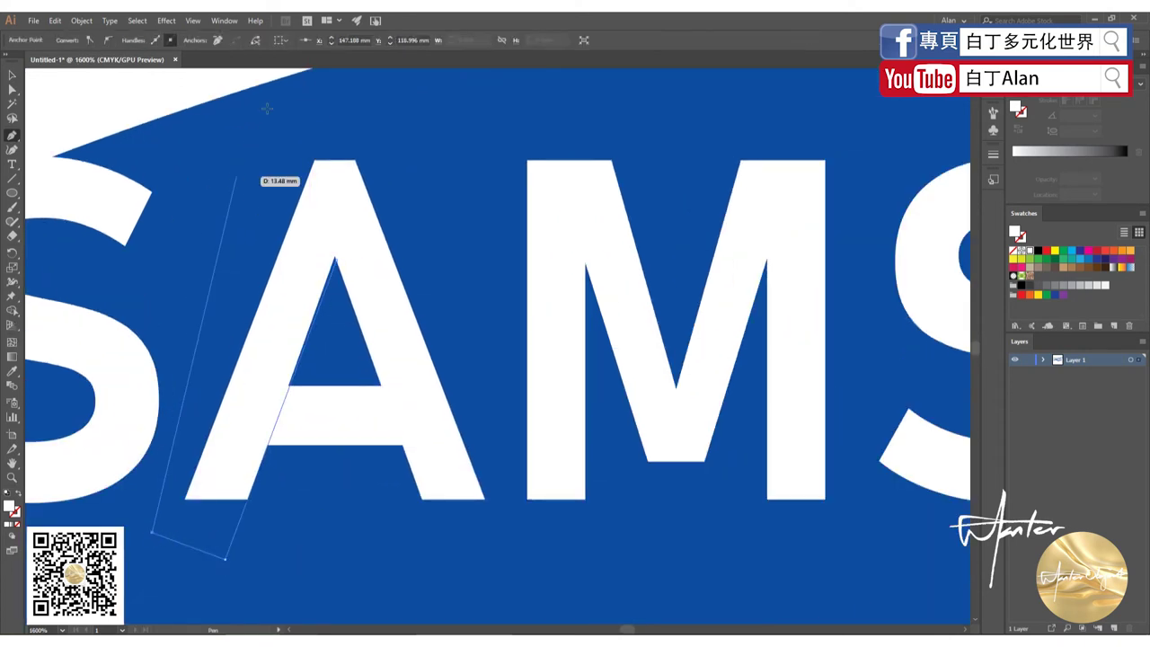
{"action": "left_click", "coordinate": [398, 115]}
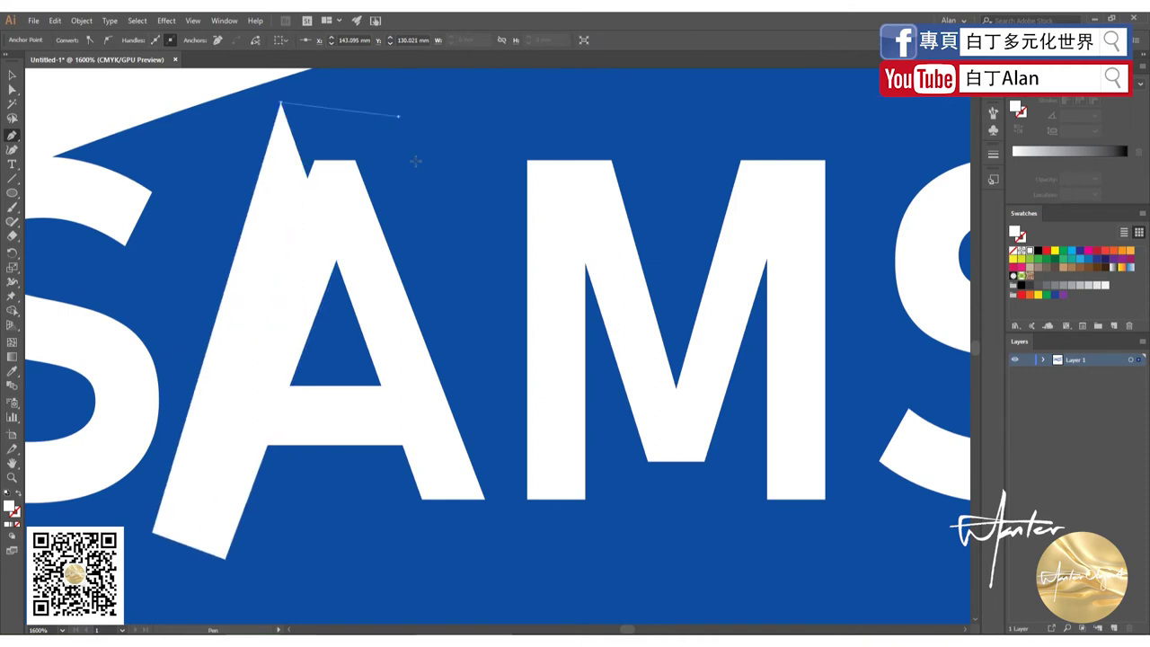
{"action": "left_click", "coordinate": [513, 544]}
{"action": "left_click", "coordinate": [413, 543]}
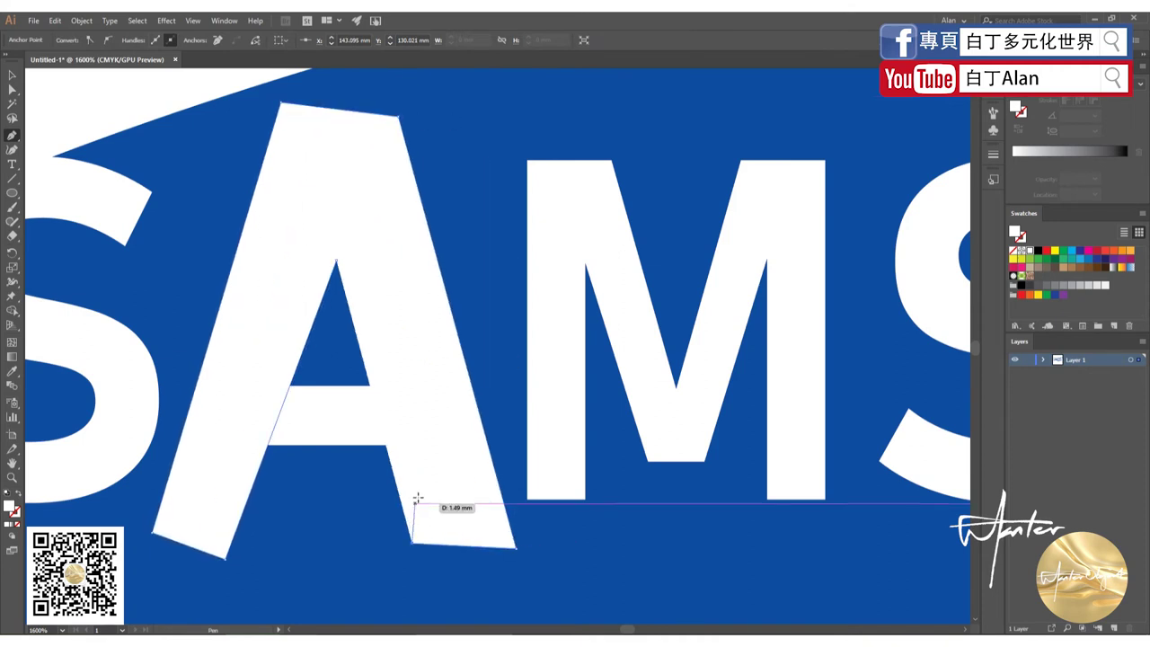
{"action": "left_click", "coordinate": [19, 525]}
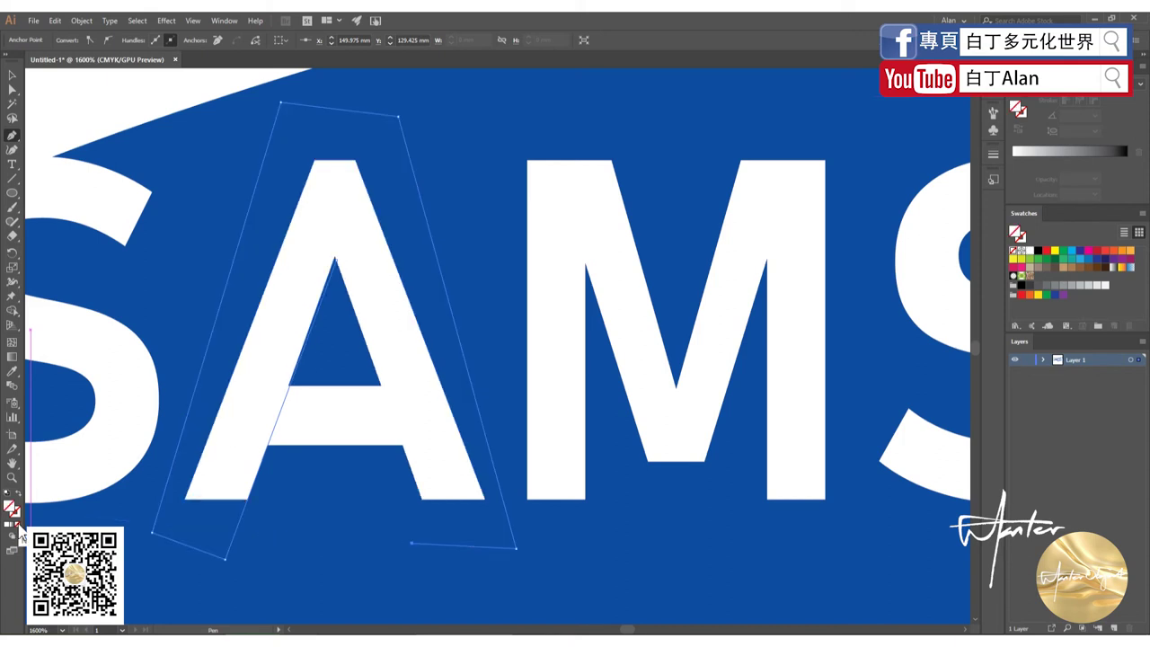
{"action": "left_click", "coordinate": [424, 499]}
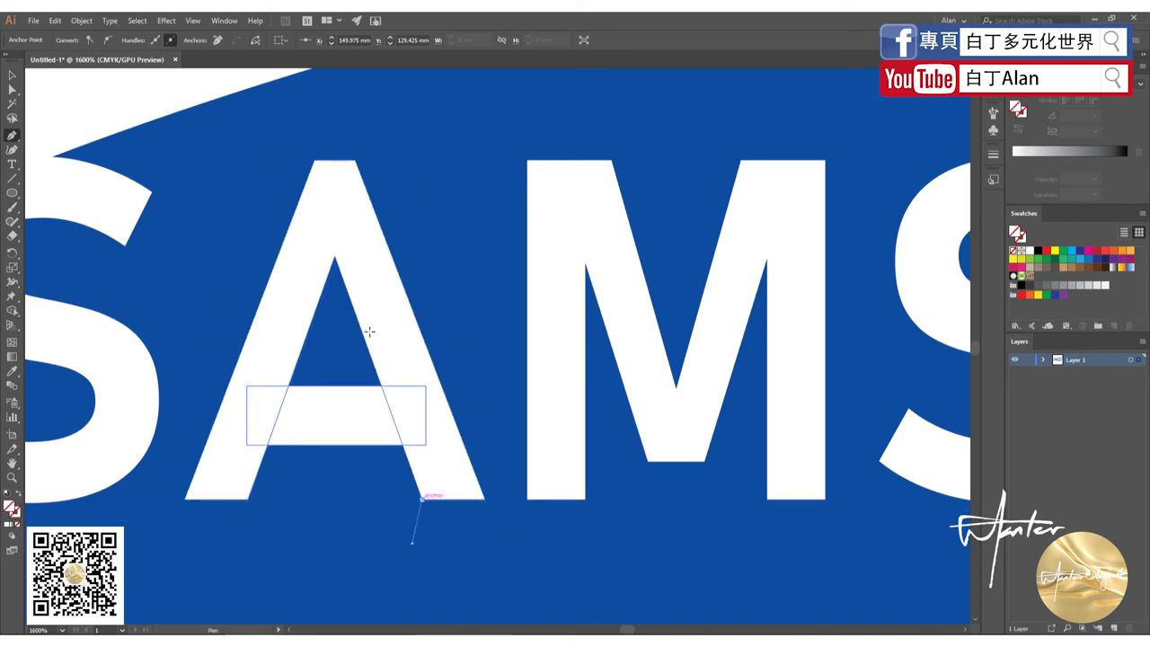
{"action": "left_click", "coordinate": [335, 258]}
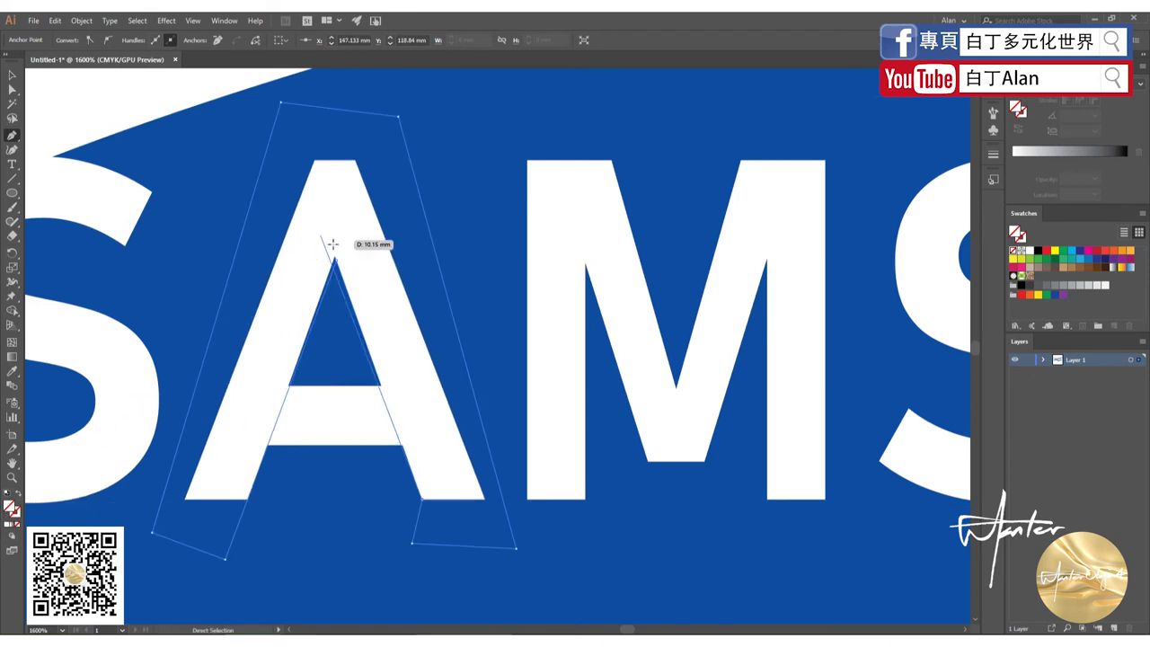
Fill the new A outline with yellow
{"action": "scroll", "coordinate": [337, 260], "scroll_direction": "up", "scroll_amount": 3}
{"action": "scroll", "coordinate": [306, 274], "scroll_direction": "up", "scroll_amount": 2}
{"action": "scroll", "coordinate": [224, 225], "scroll_direction": "up", "scroll_amount": 5}
{"action": "scroll", "coordinate": [225, 226], "scroll_direction": "up", "scroll_amount": 2}
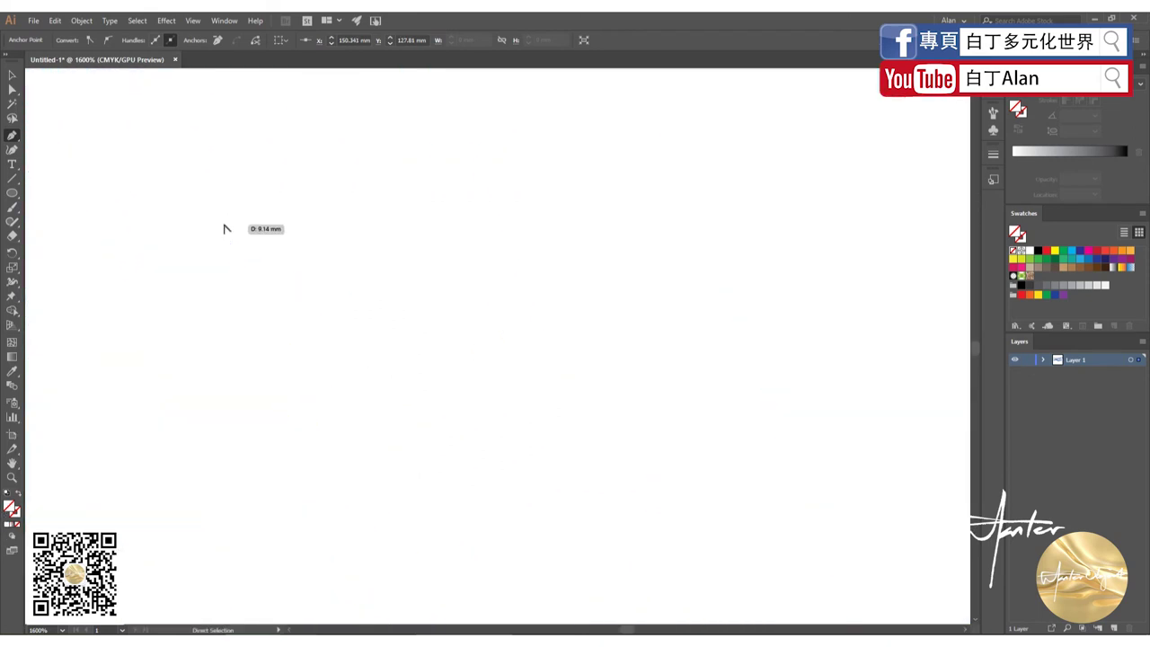
{"action": "scroll", "coordinate": [224, 228], "scroll_direction": "down", "scroll_amount": 1}
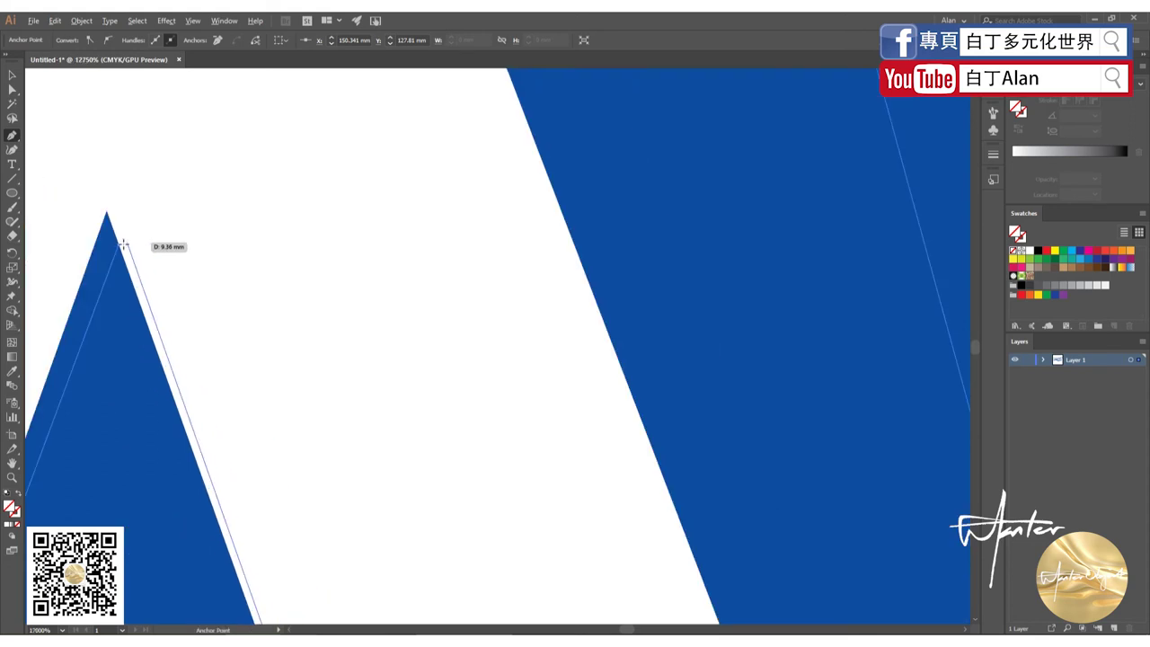
{"action": "scroll", "coordinate": [449, 295], "scroll_direction": "down", "scroll_amount": 2}
{"action": "scroll", "coordinate": [450, 296], "scroll_direction": "down", "scroll_amount": 5}
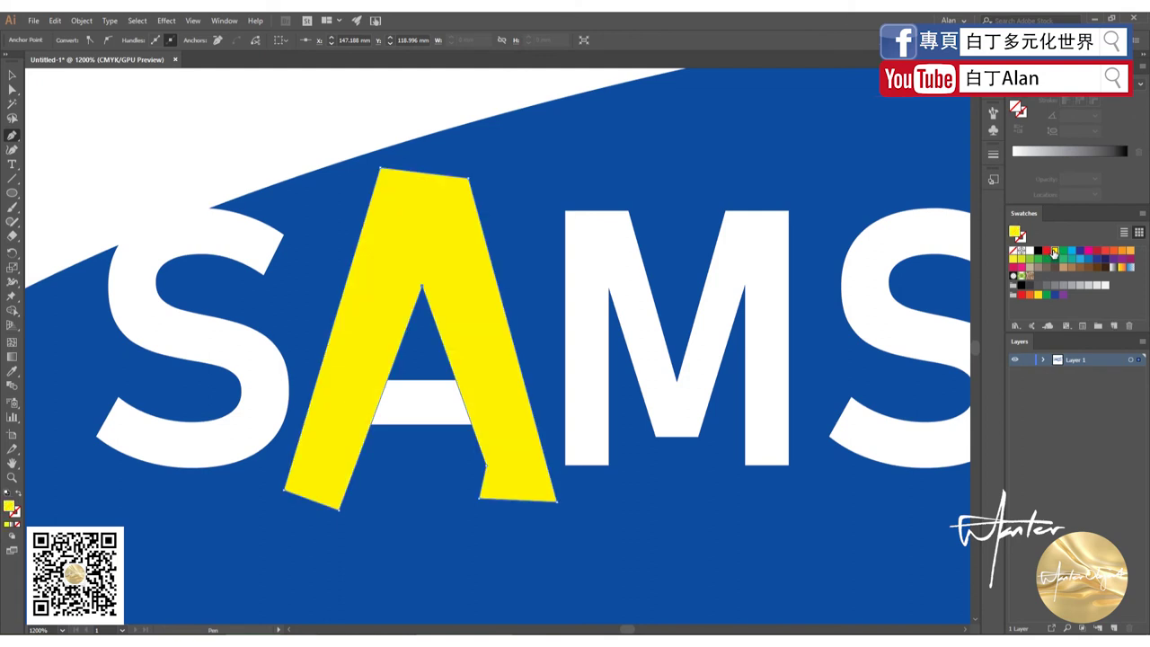
{"action": "left_click", "coordinate": [1055, 252]}
Clip the A with the yellow outline so its crossbar disappears
{"action": "left_click", "coordinate": [12, 75]}
{"action": "key", "text": "ctrl+a"}
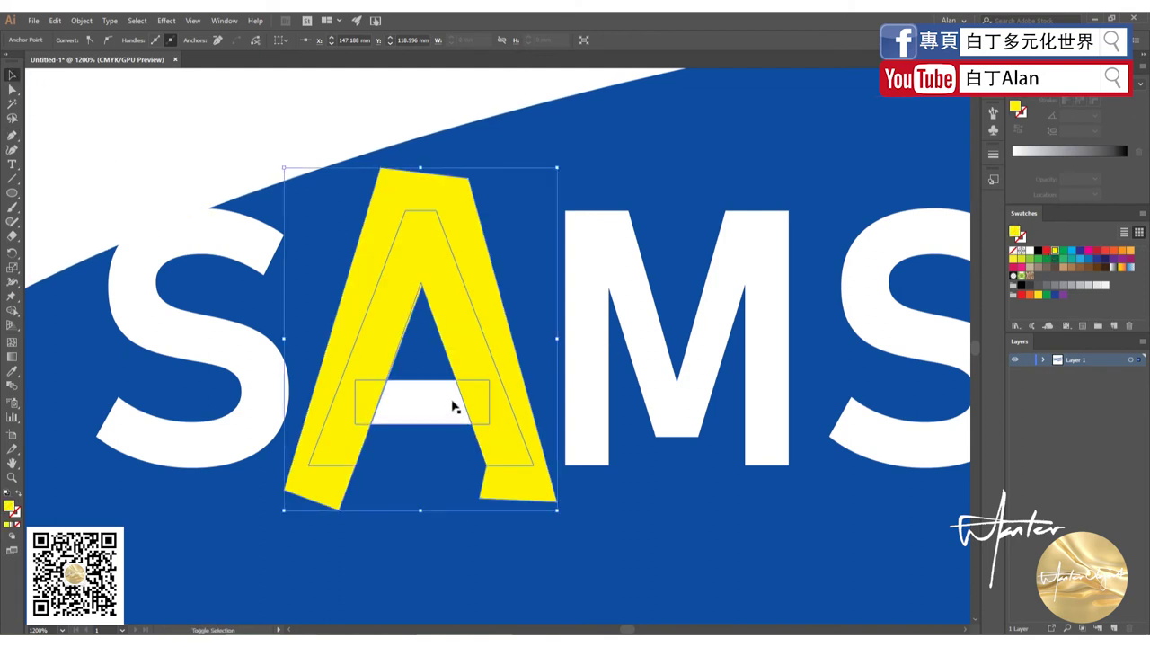
{"action": "right_click", "coordinate": [452, 400]}
{"action": "left_click", "coordinate": [503, 487]}
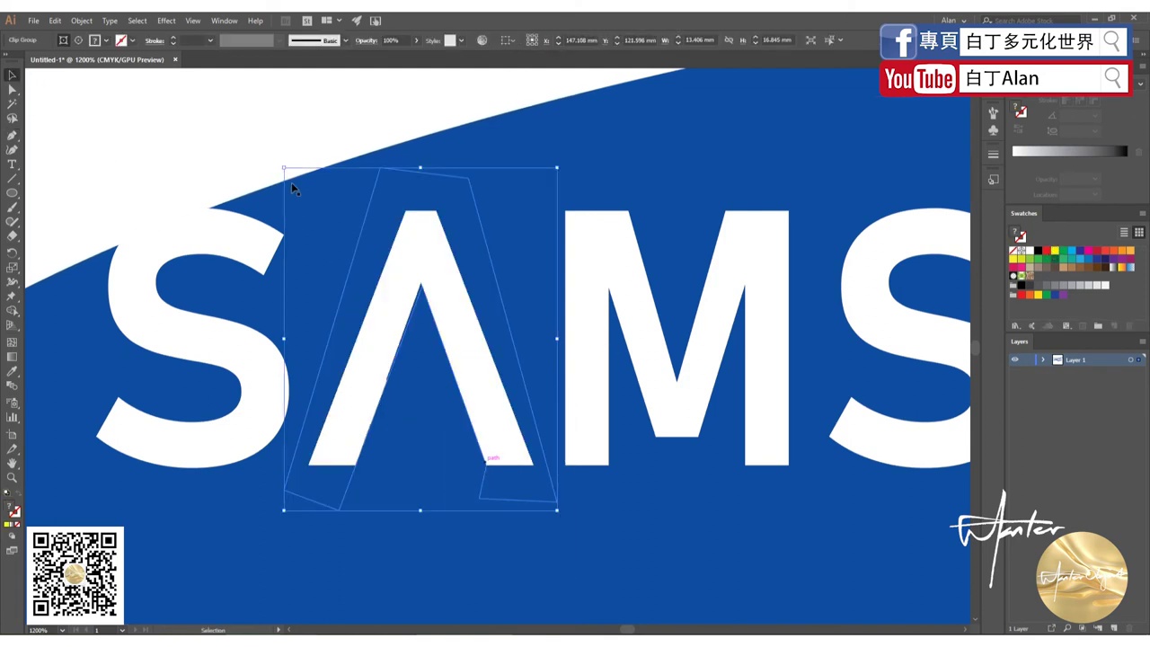
{"action": "left_click", "coordinate": [384, 226]}
{"action": "scroll", "coordinate": [454, 282], "scroll_direction": "down", "scroll_amount": 2}
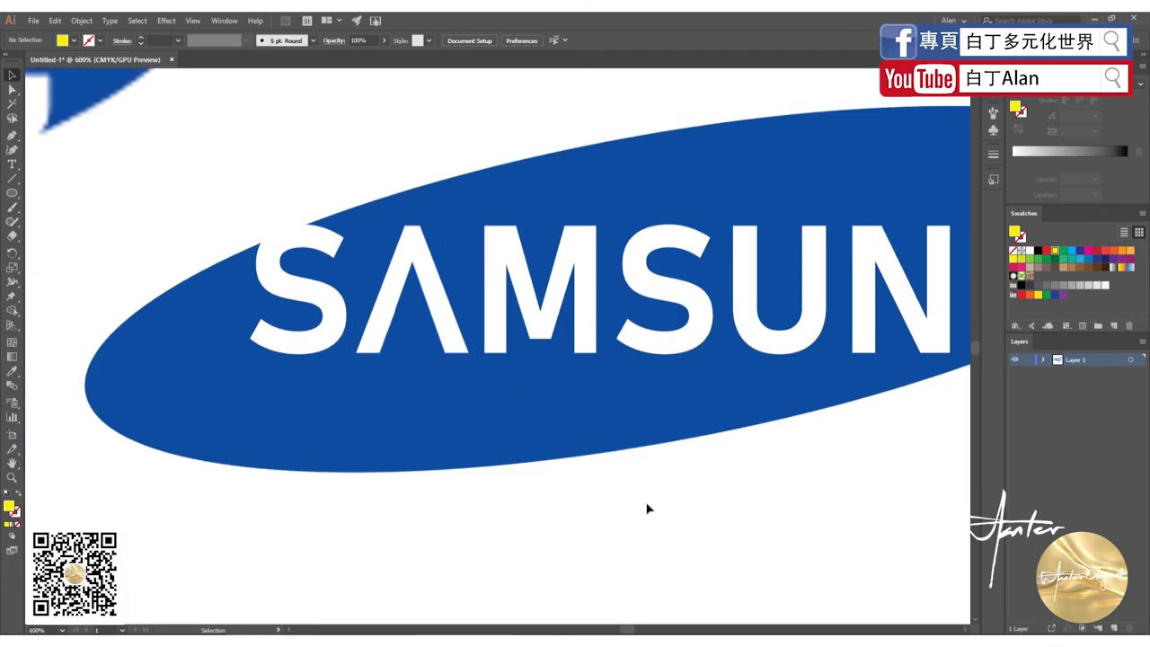
{"action": "scroll", "coordinate": [494, 479], "scroll_direction": "down", "scroll_amount": 2}
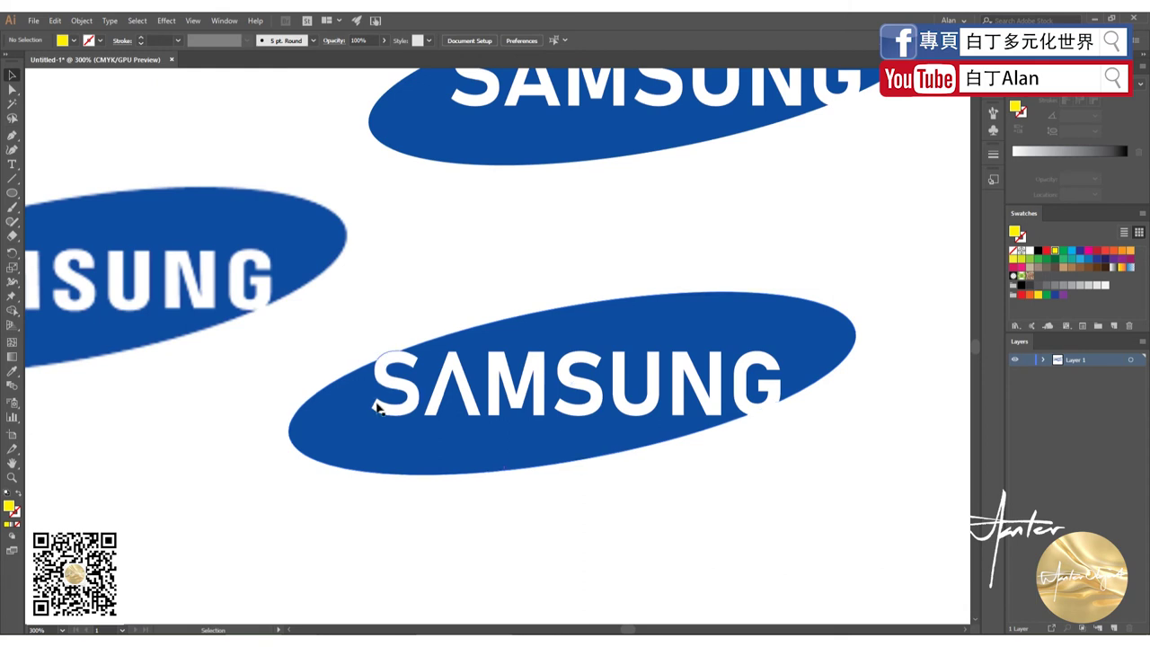
{"action": "left_click_drag", "start_coordinate": [376, 406], "coordinate": [351, 339]}
{"action": "left_click_drag", "start_coordinate": [356, 408], "coordinate": [27, 120]}
{"action": "left_click", "coordinate": [527, 382]}
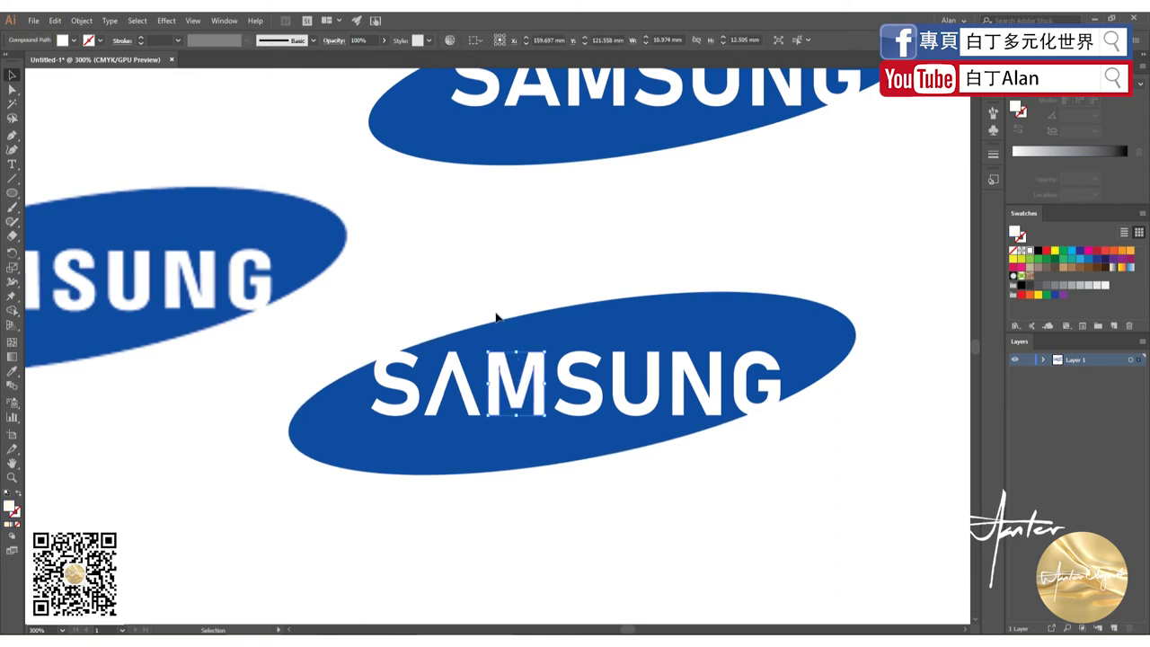
{"action": "left_click", "coordinate": [489, 284]}
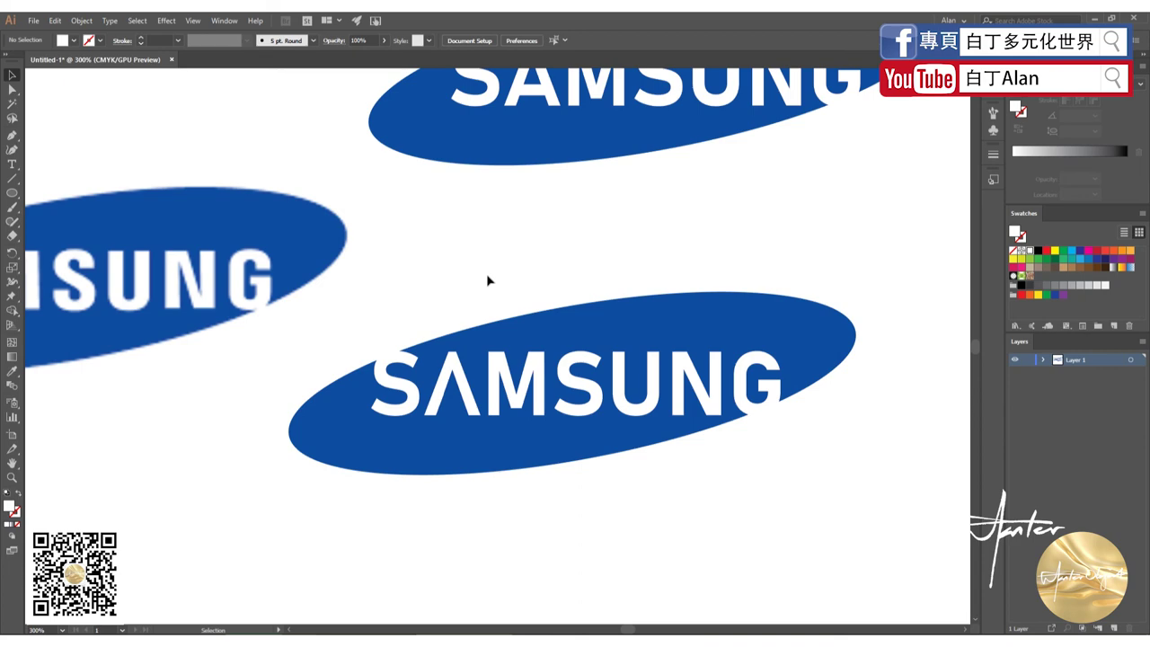
{"action": "scroll", "coordinate": [489, 281], "scroll_direction": "down", "scroll_amount": 3}
{"action": "scroll", "coordinate": [434, 204], "scroll_direction": "up", "scroll_amount": 3}
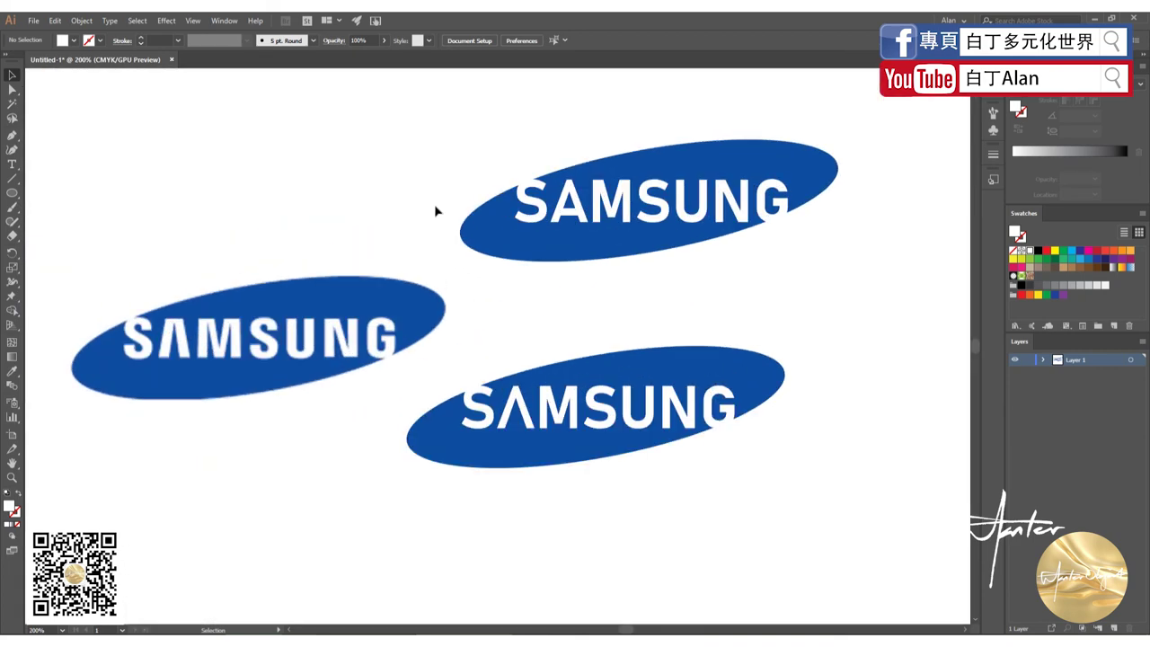
{"action": "scroll", "coordinate": [434, 204], "scroll_direction": "down", "scroll_amount": 3}
{"action": "scroll", "coordinate": [439, 220], "scroll_direction": "up", "scroll_amount": 1}
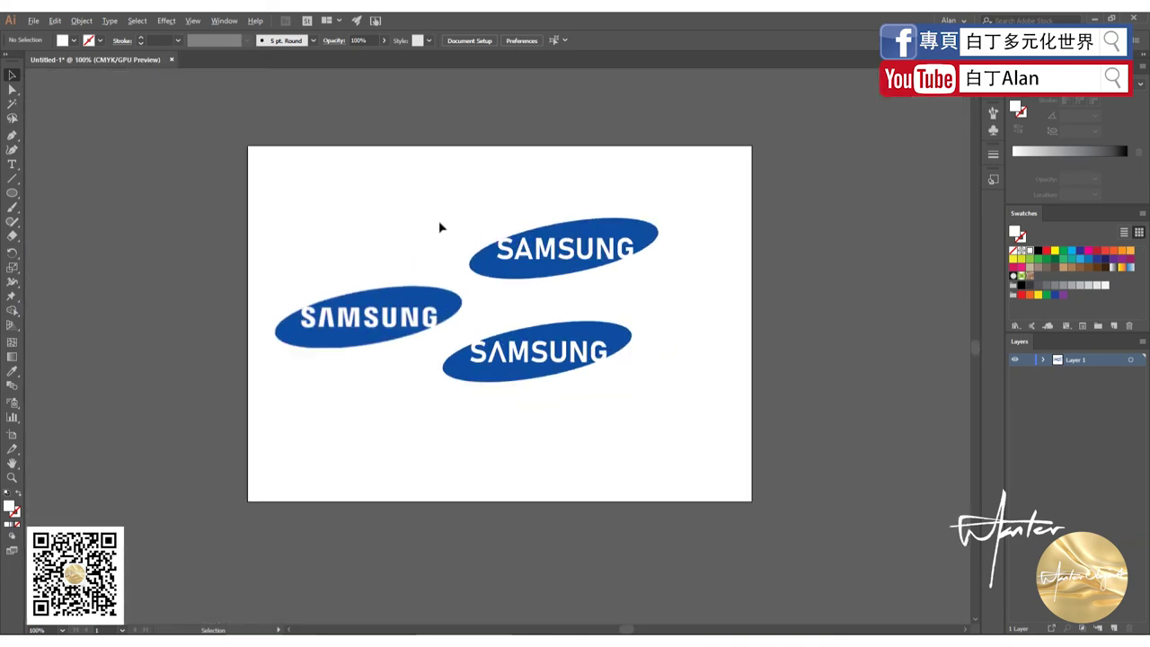
{"action": "scroll", "coordinate": [440, 228], "scroll_direction": "up", "scroll_amount": 1}
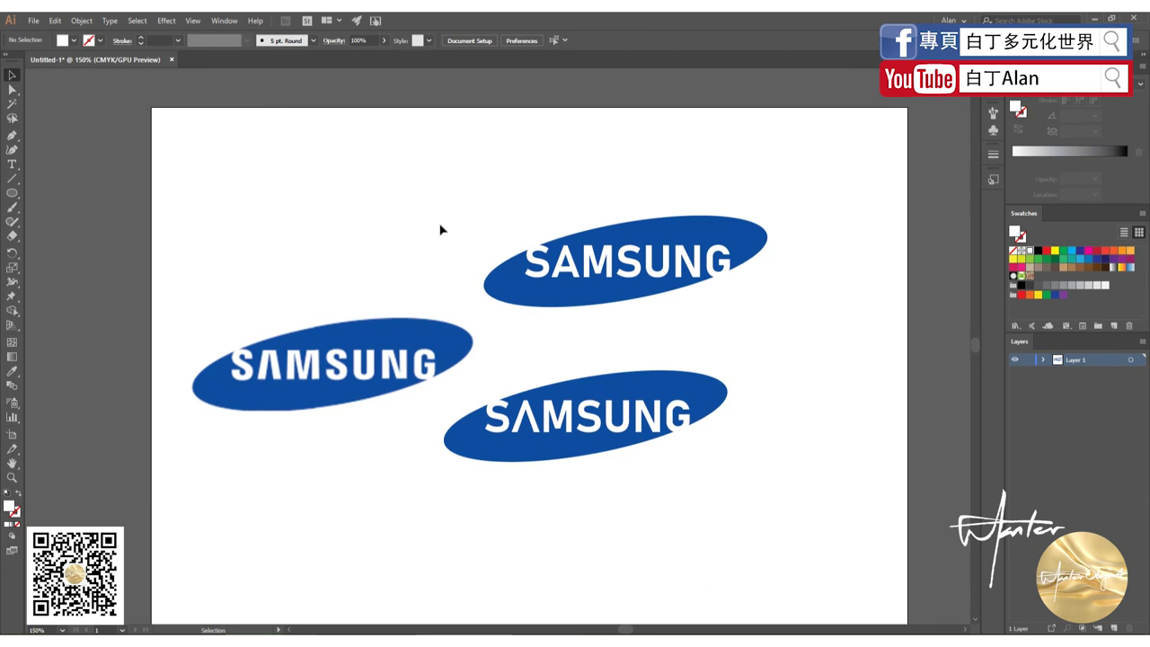
{"action": "left_click", "coordinate": [607, 301]}
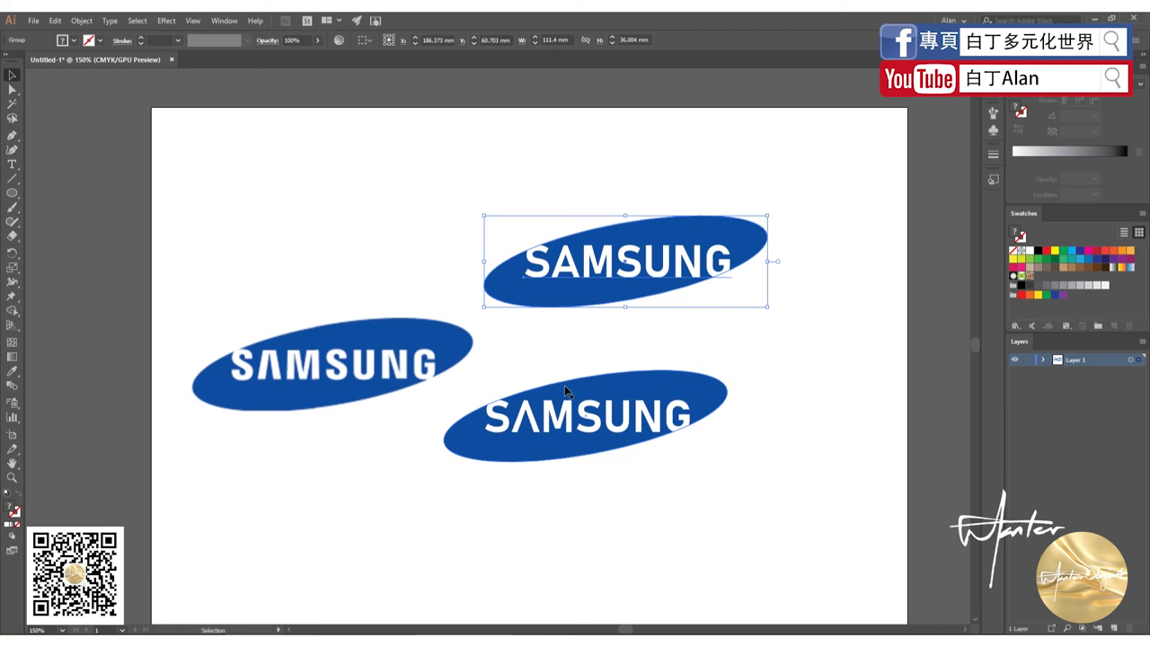
{"action": "left_click", "coordinate": [607, 337]}
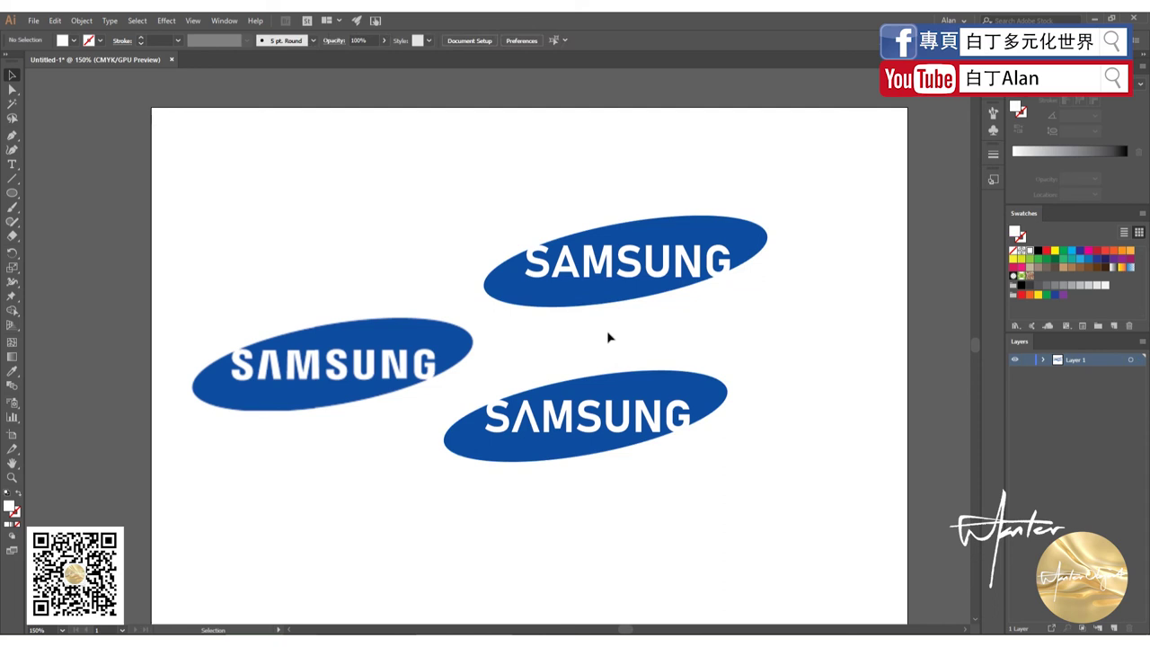